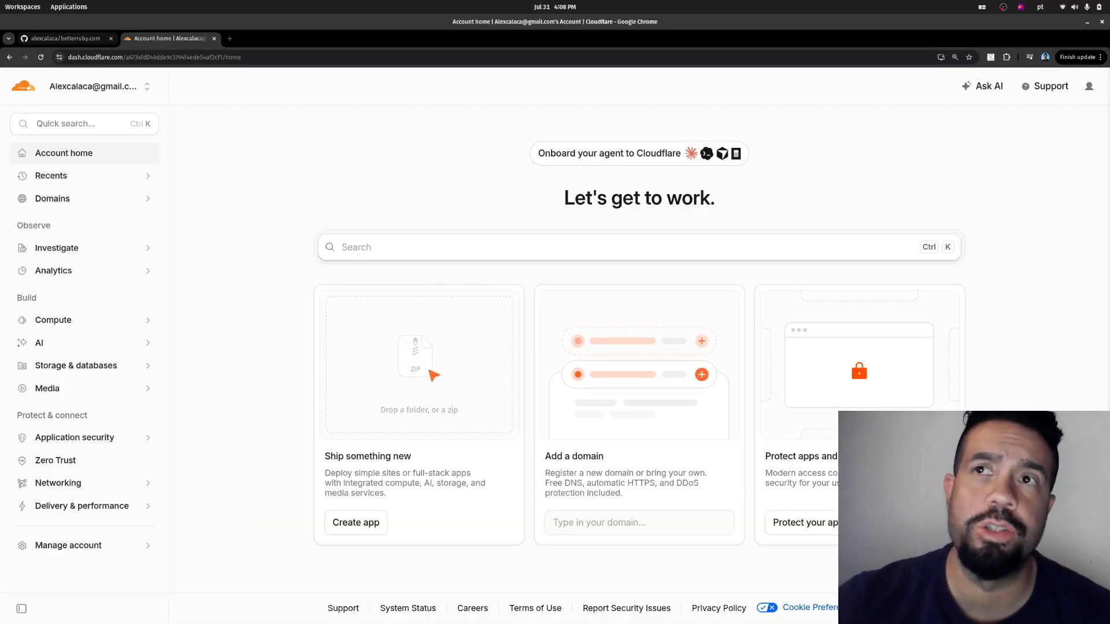
# - Switch to the betterruby.com repository on GitHub and examine its folders, files and README
pyautogui.click(65, 39)
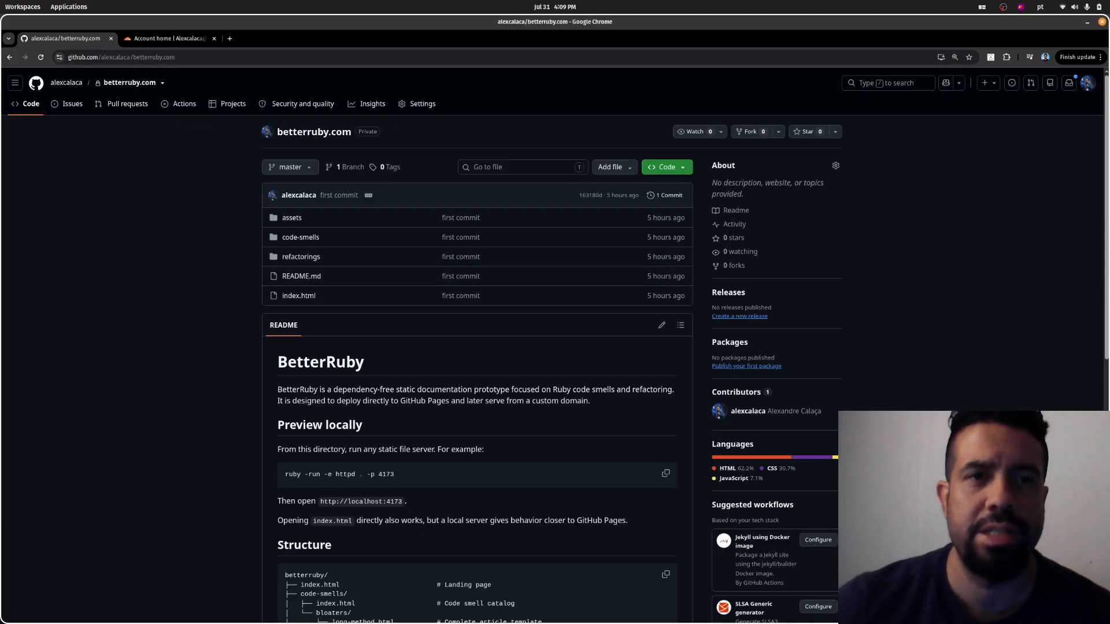
pyautogui.hotkey('ctrl', '+')
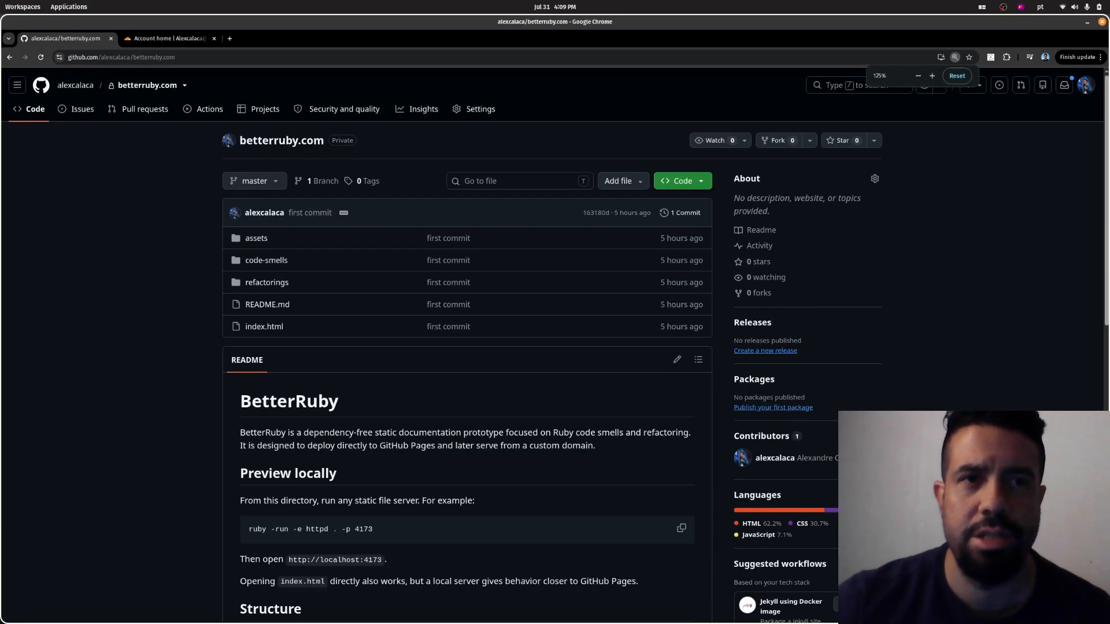
pyautogui.hotkey('ctrl', '+')
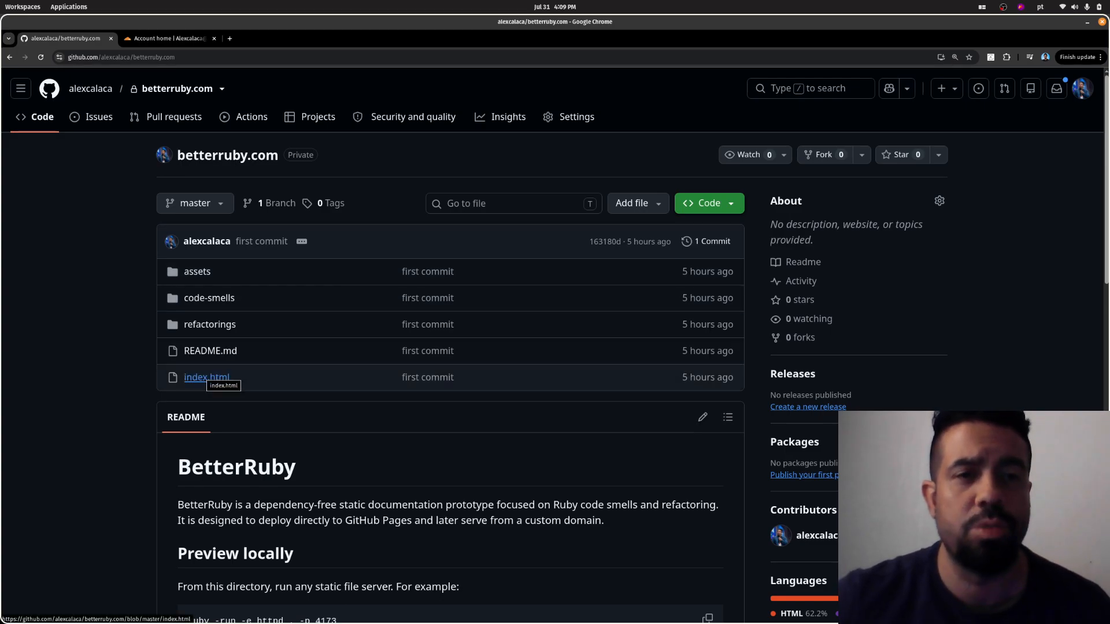
pyautogui.scroll(-8, 207, 379)
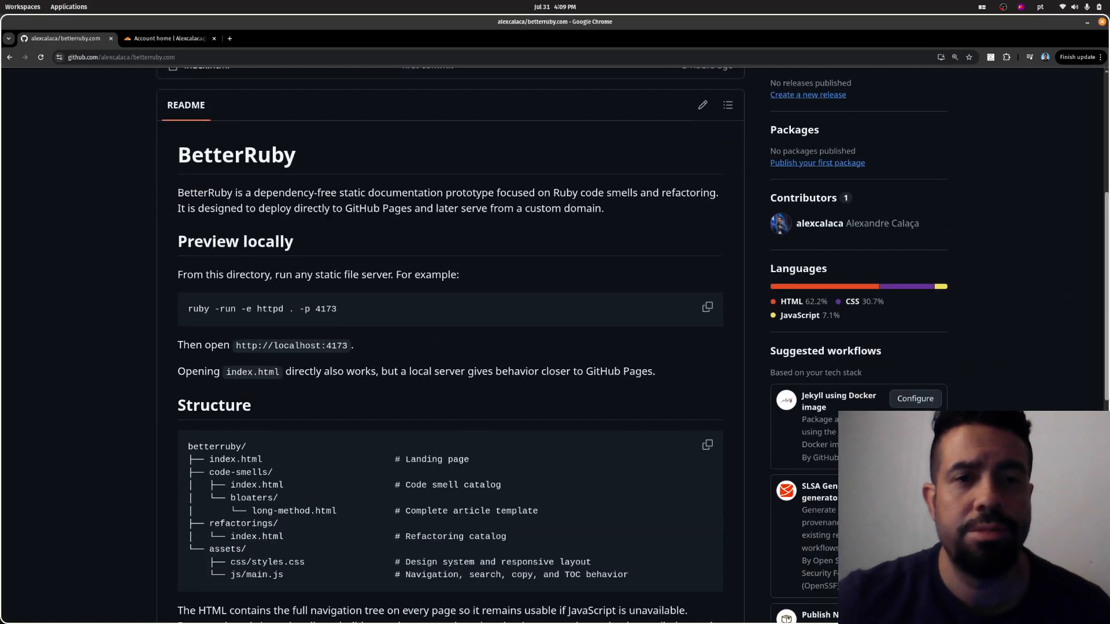
pyautogui.scroll(-3, 449, 346)
pyautogui.scroll(-5, 450, 347)
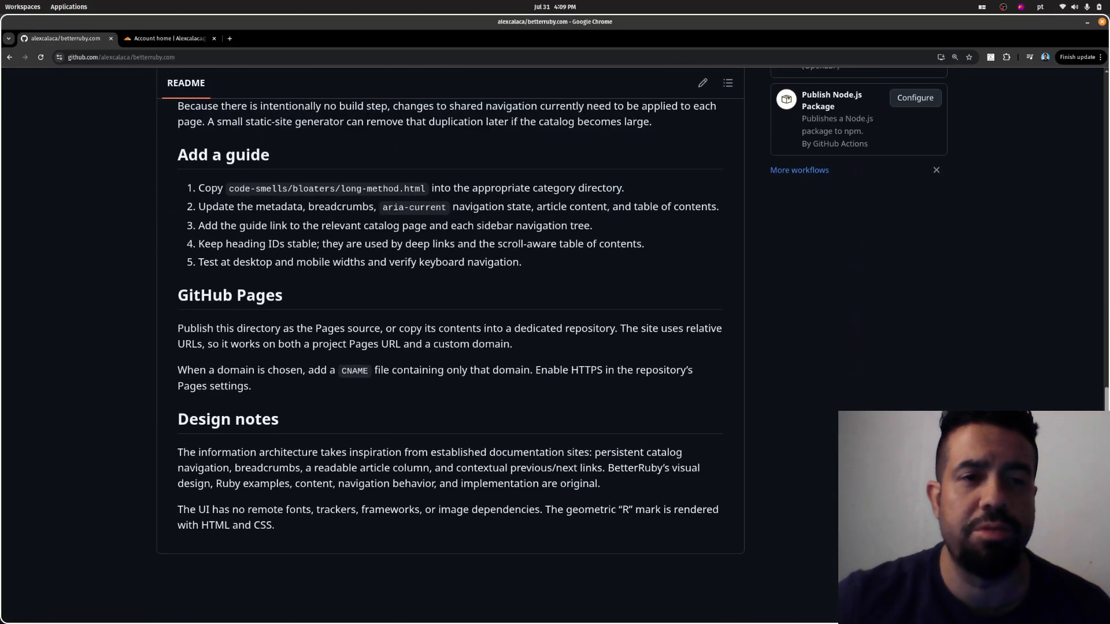
pyautogui.scroll(8, 450, 347)
pyautogui.scroll(8, 450, 347)
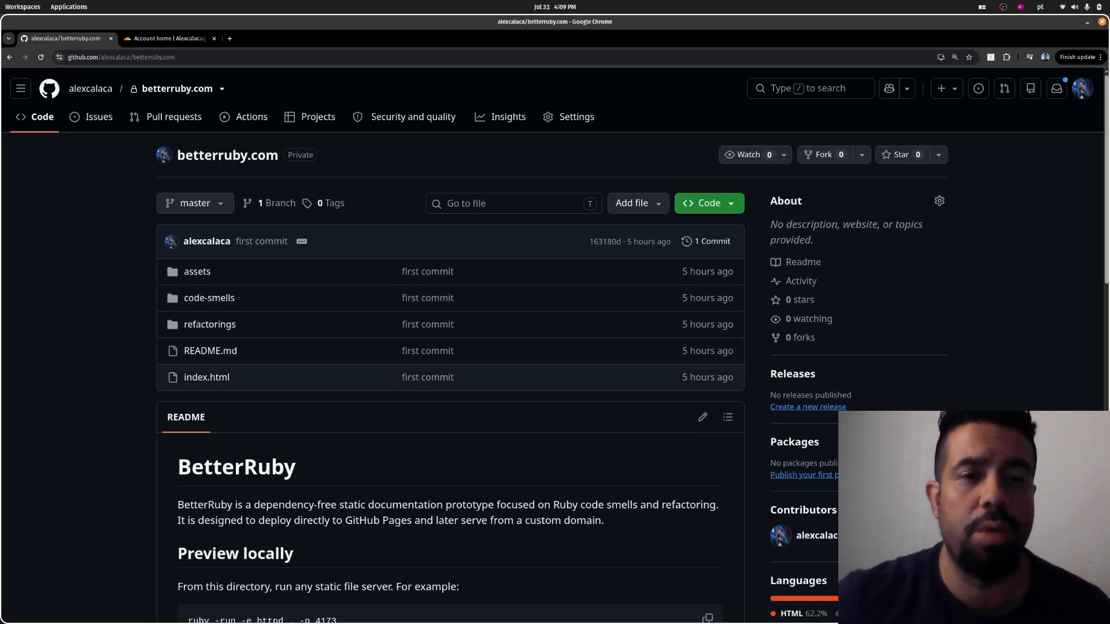
pyautogui.scroll(-3, 555, 347)
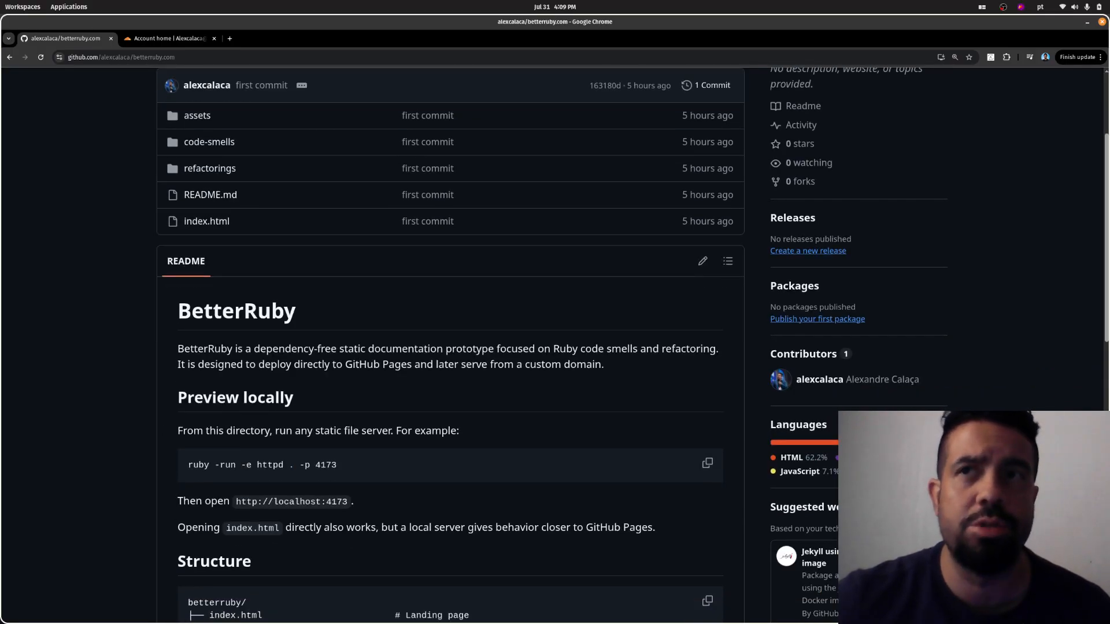
pyautogui.scroll(3, 218, 93)
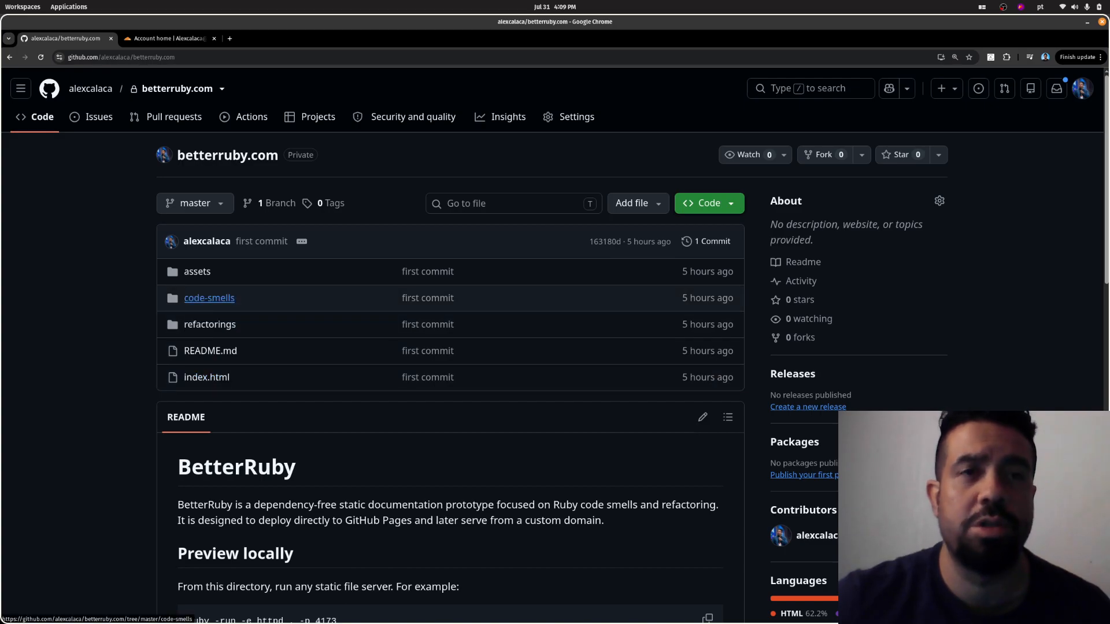
pyautogui.doubleClick(301, 155)
pyautogui.click(301, 155)
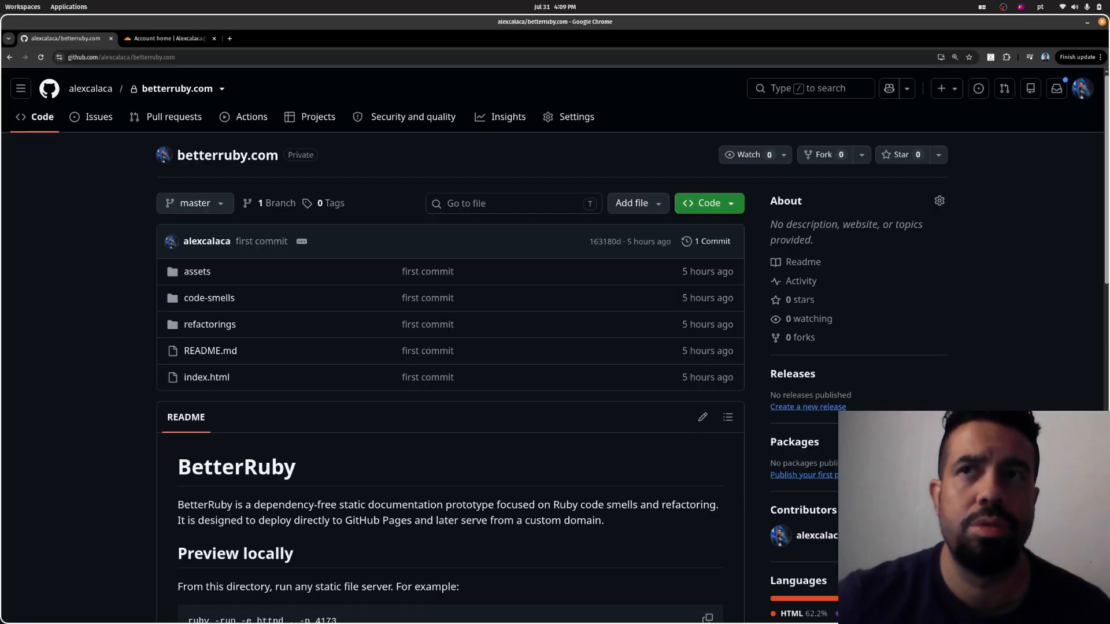
# - Switch to the Cloudflare dashboard and start creating a new application under Workers & Pages
pyautogui.click(168, 39)
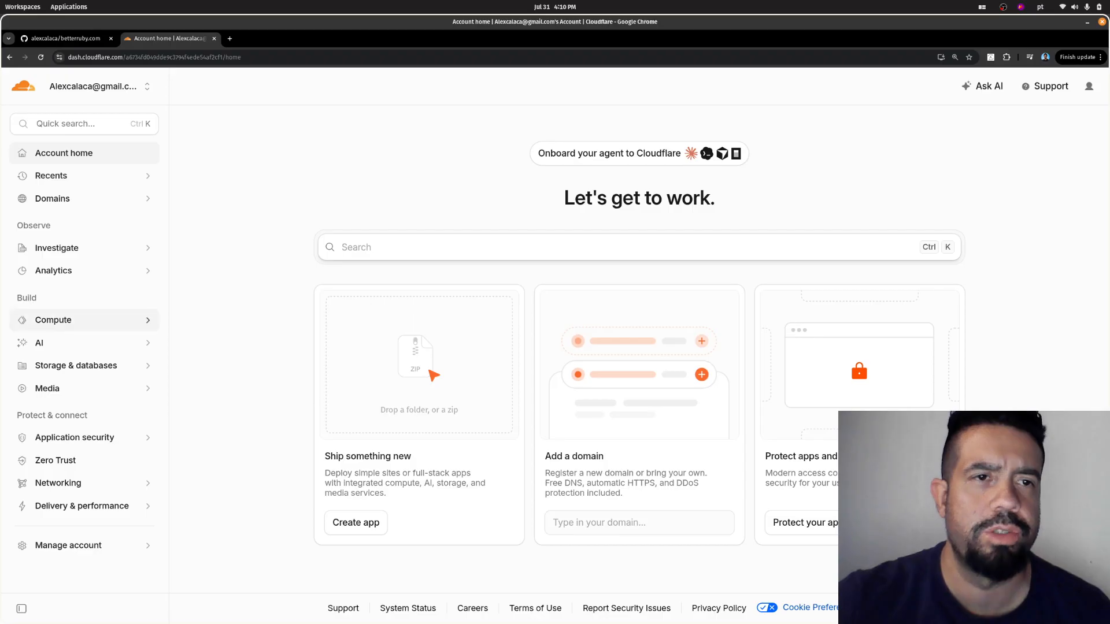
pyautogui.click(70, 323)
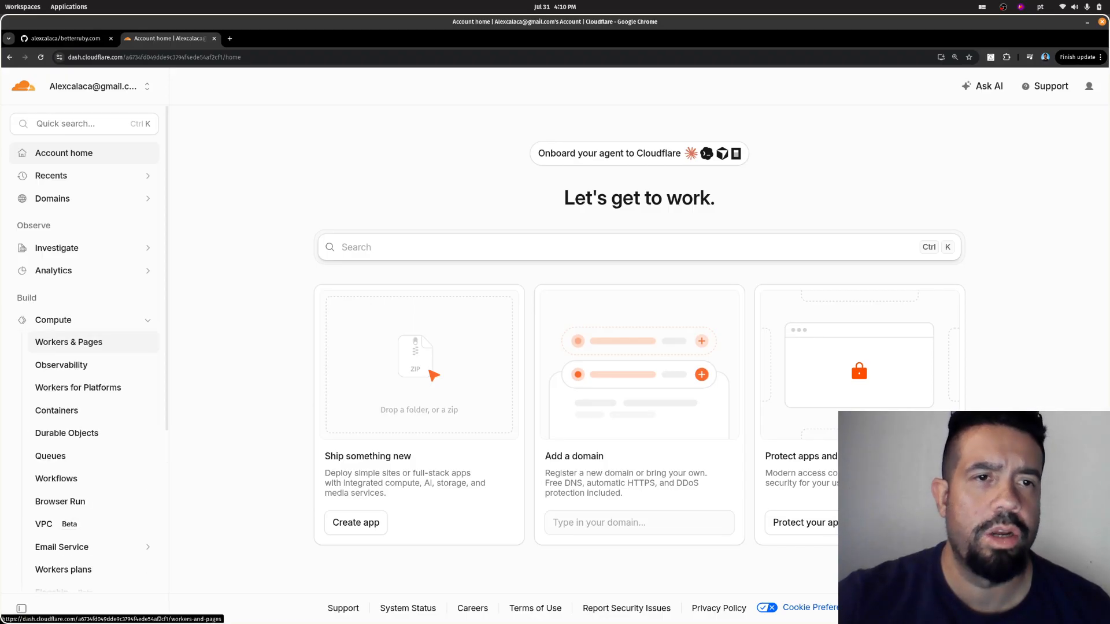
pyautogui.click(69, 342)
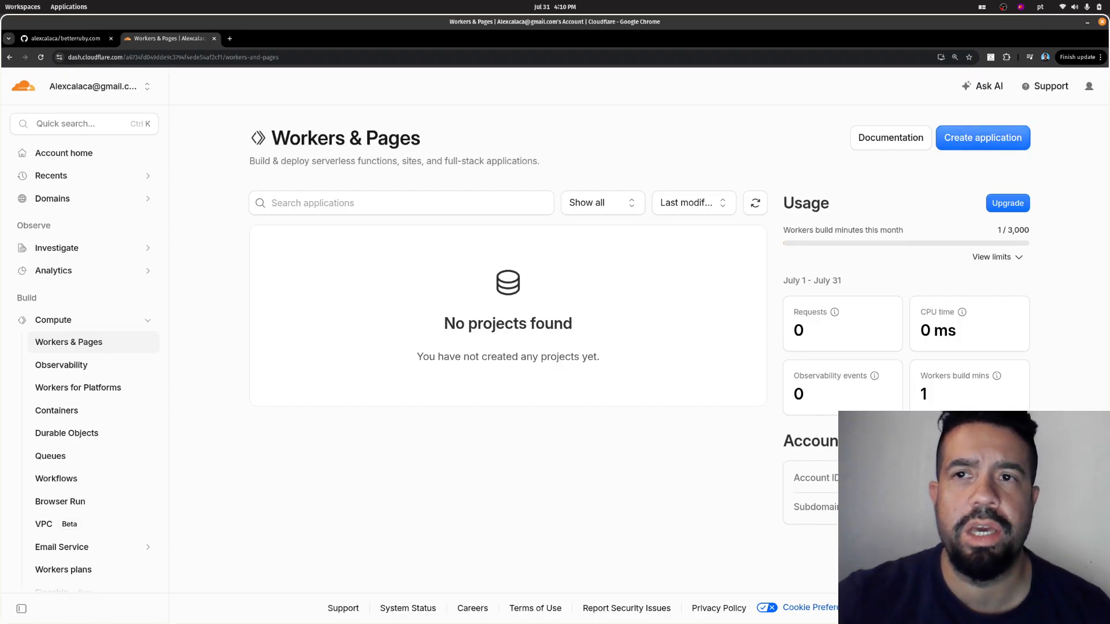
pyautogui.click(983, 138)
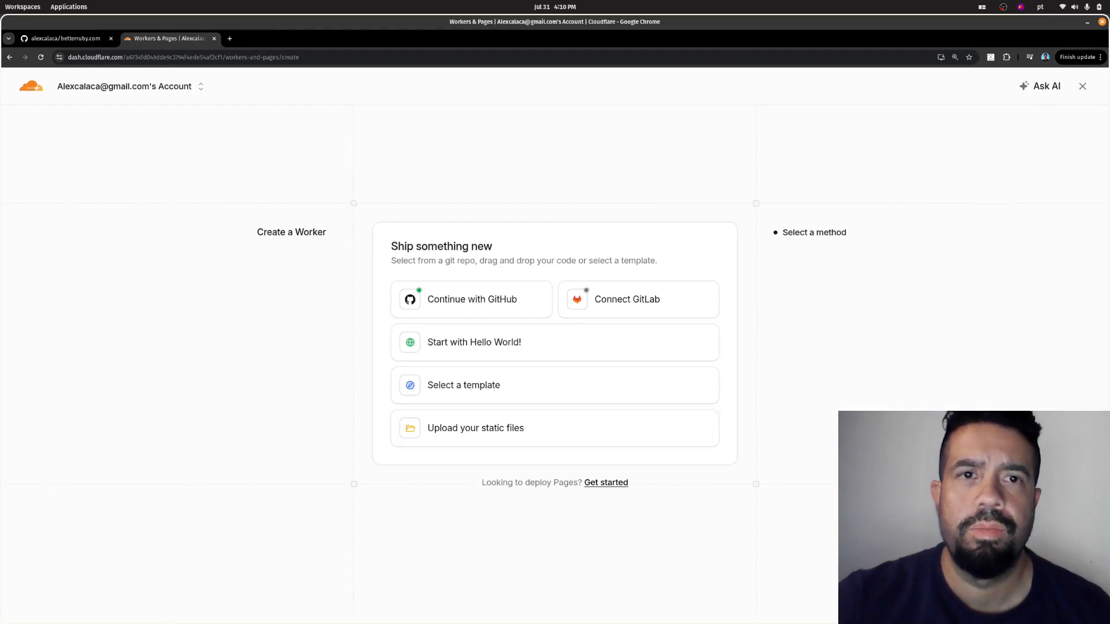
pyautogui.hotkey('ctrl', '+')
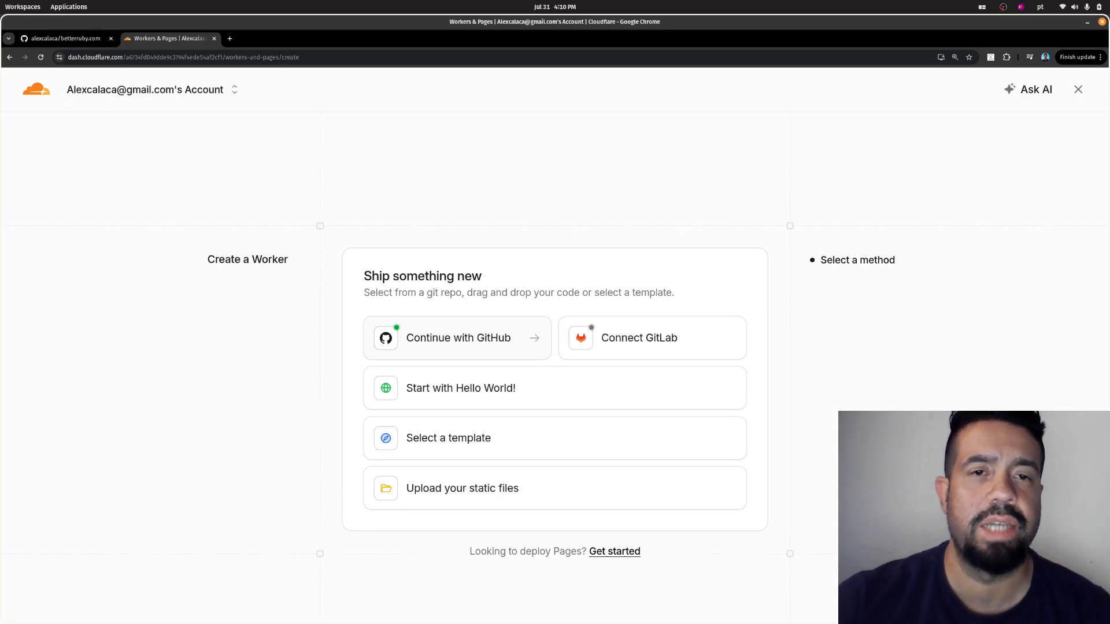
# - Choose GitHub as the source, select the betterruby.com repository and continue to the application setup
pyautogui.click(457, 338)
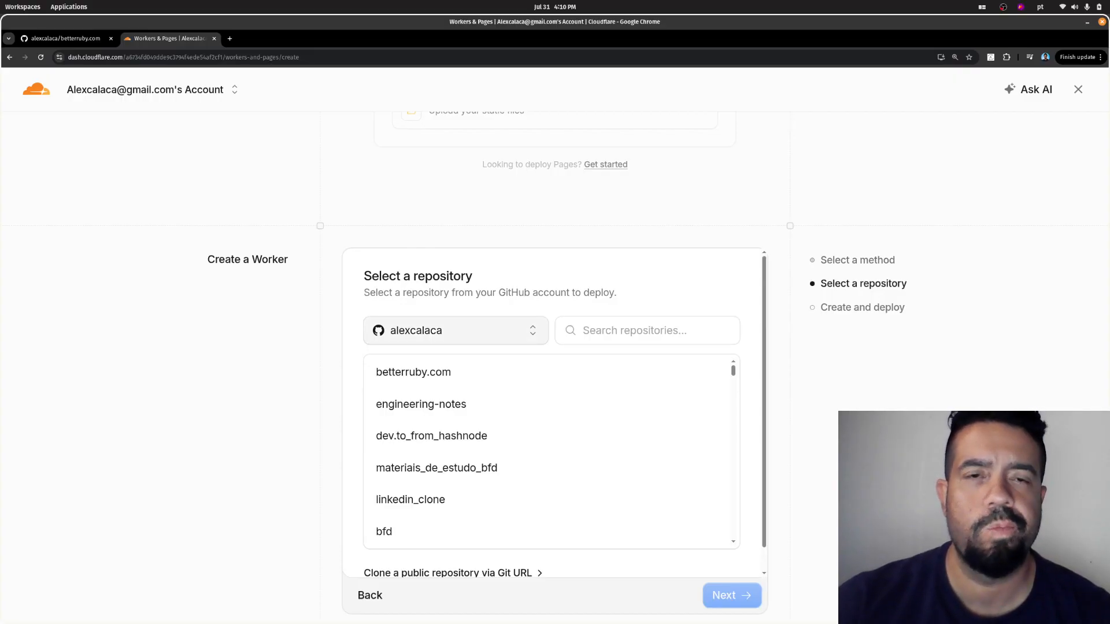
pyautogui.click(456, 331)
pyautogui.click(456, 331)
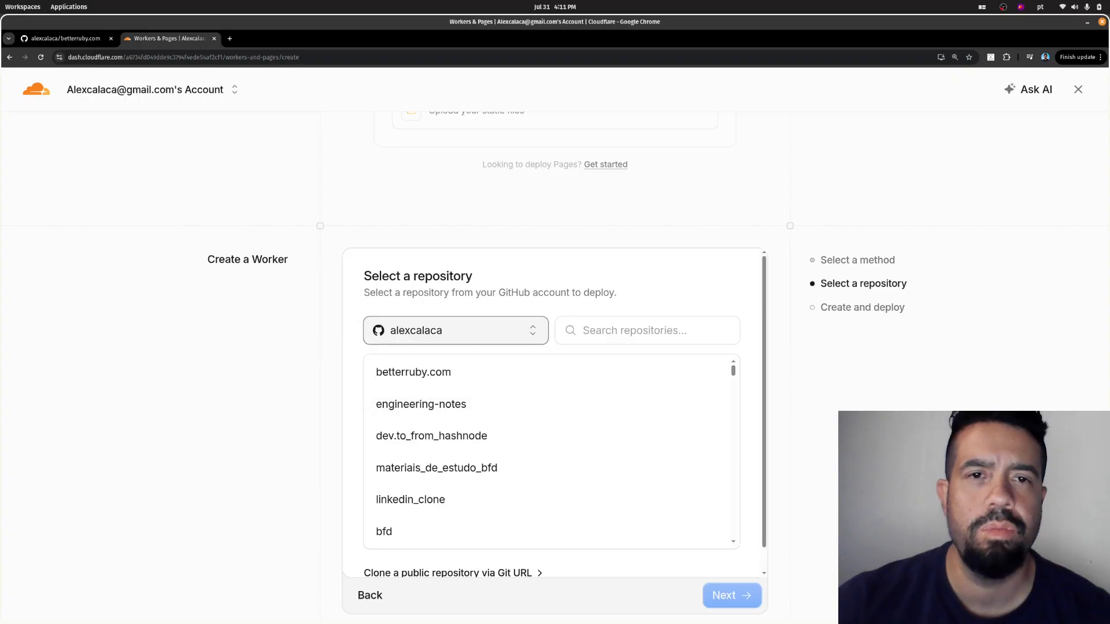
pyautogui.scroll(-10, 543, 442)
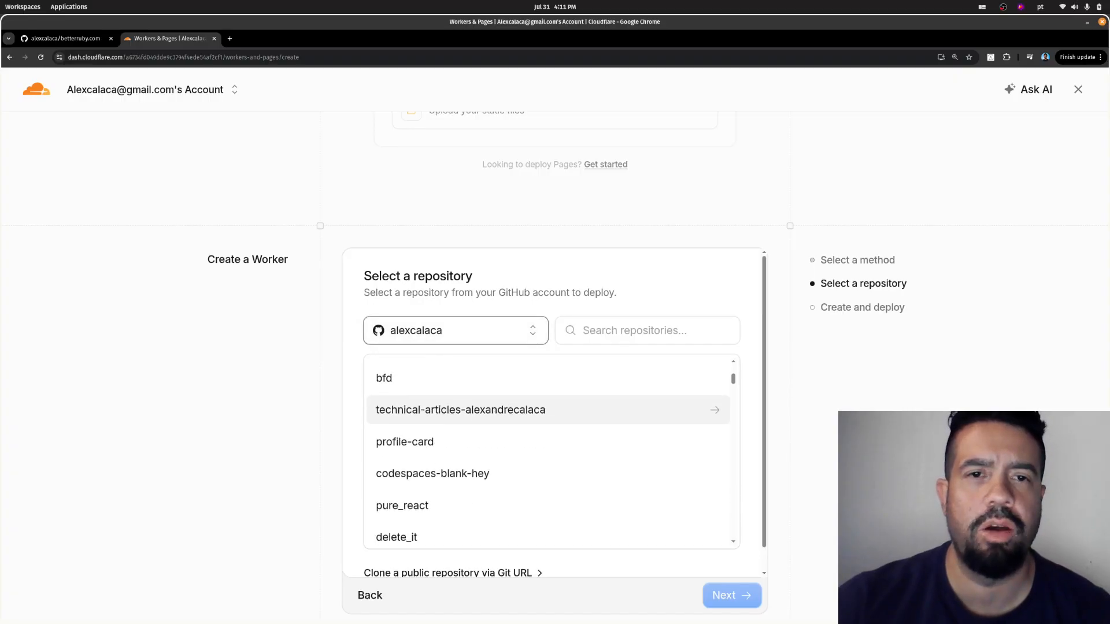
pyautogui.scroll(-15, 546, 450)
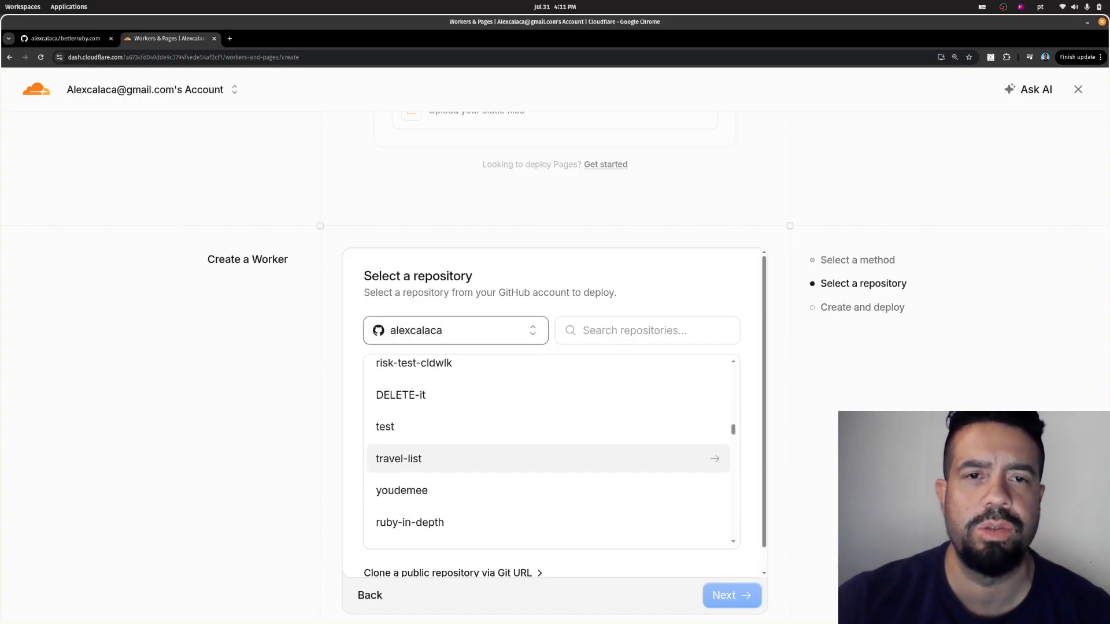
pyautogui.scroll(2, 546, 463)
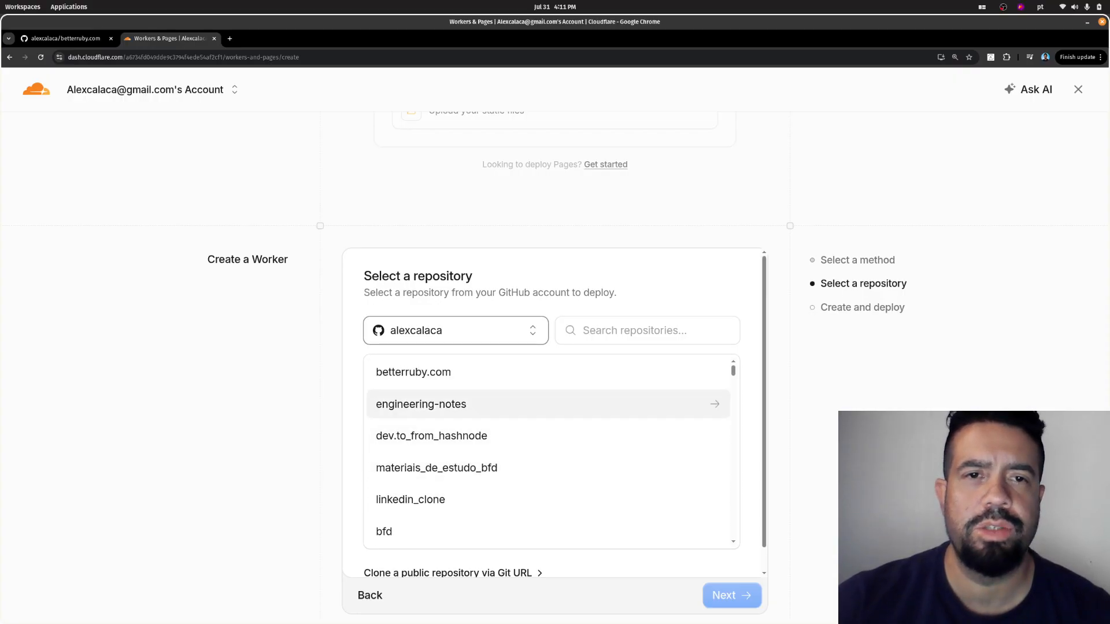
pyautogui.click(462, 373)
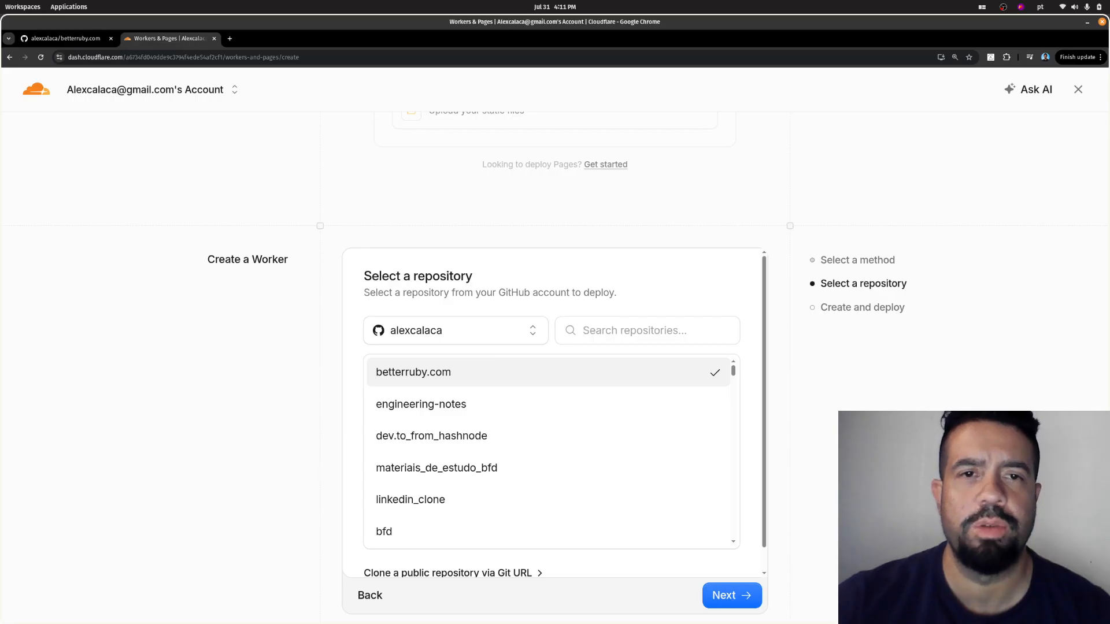
pyautogui.click(732, 595)
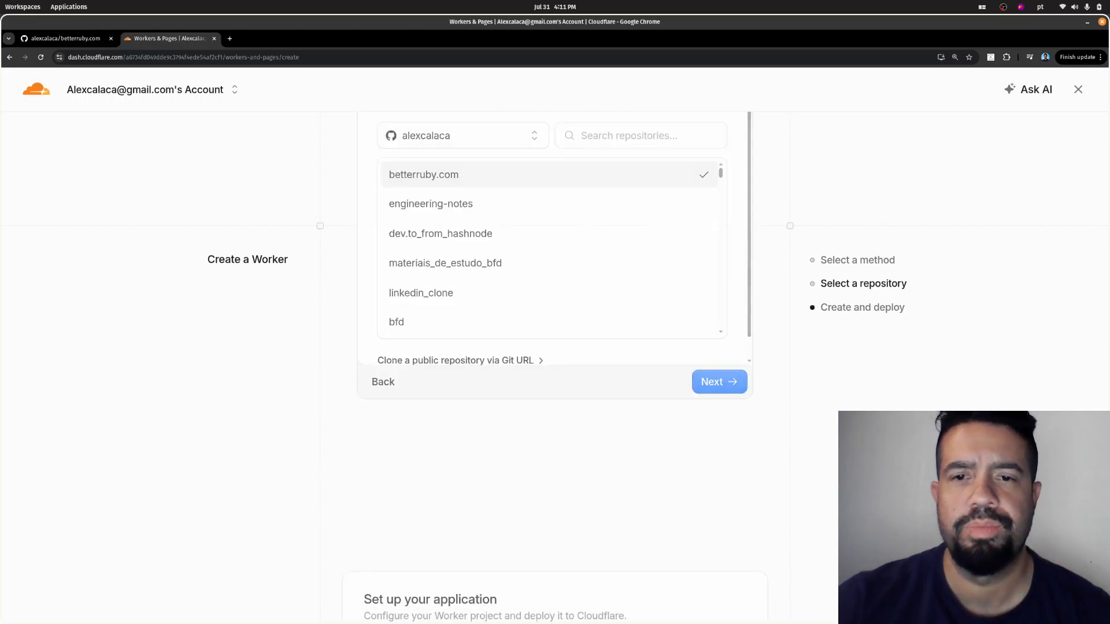
# - Review the project's build command, deploy command and advanced path setting, comparing the path with the GitHub repository's root
pyautogui.scroll(-2, 555, 364)
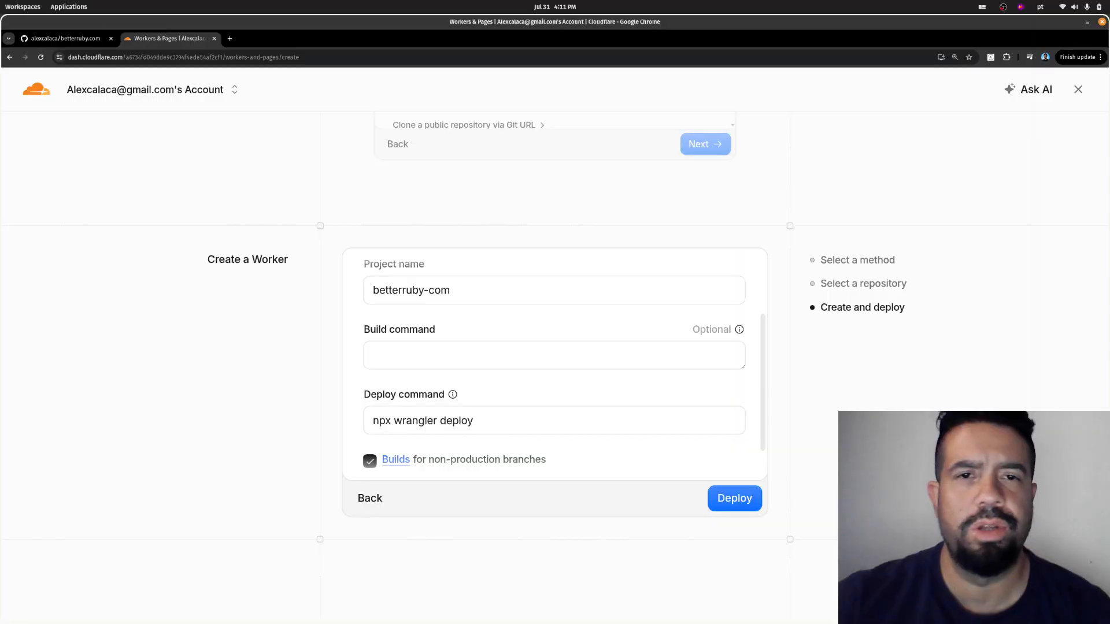
pyautogui.click(554, 356)
pyautogui.scroll(-1, 554, 367)
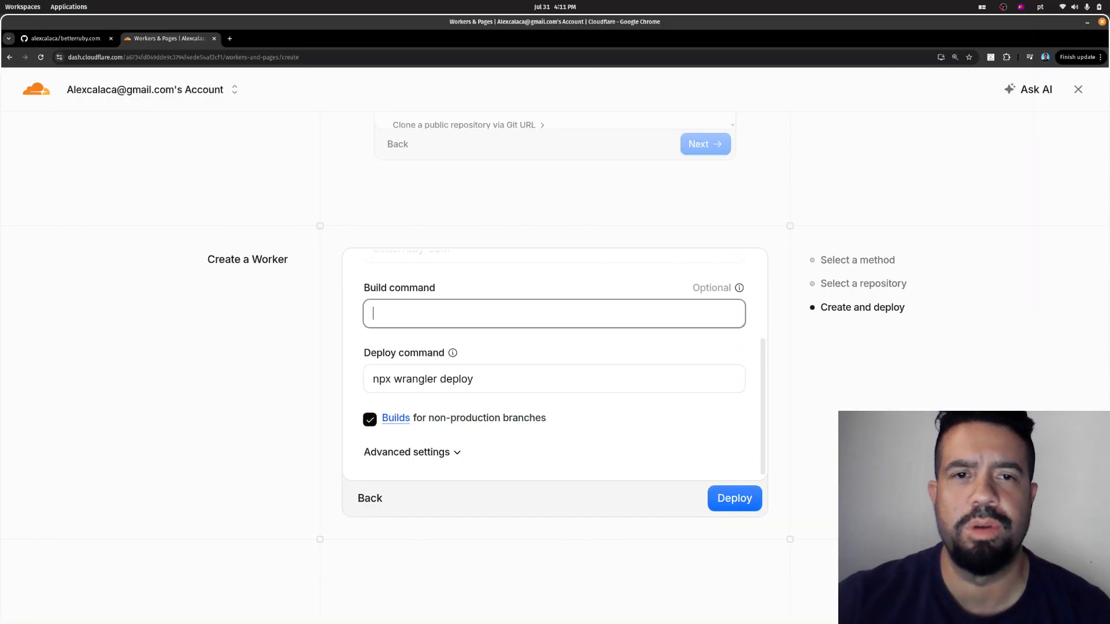
pyautogui.doubleClick(462, 380)
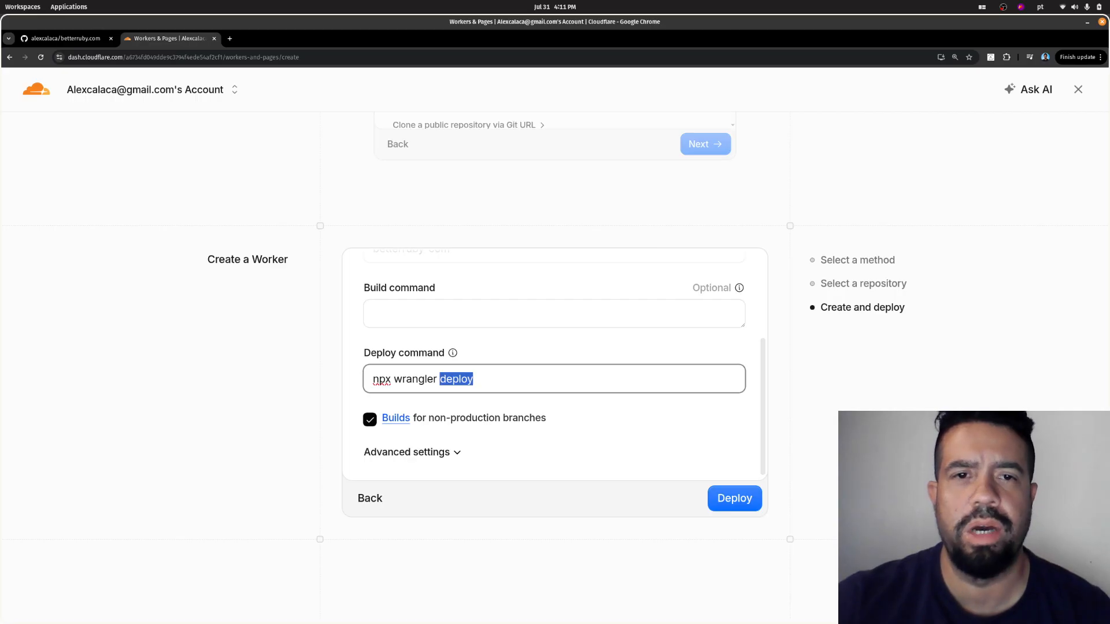
pyautogui.click(412, 452)
pyautogui.scroll(-3, 554, 364)
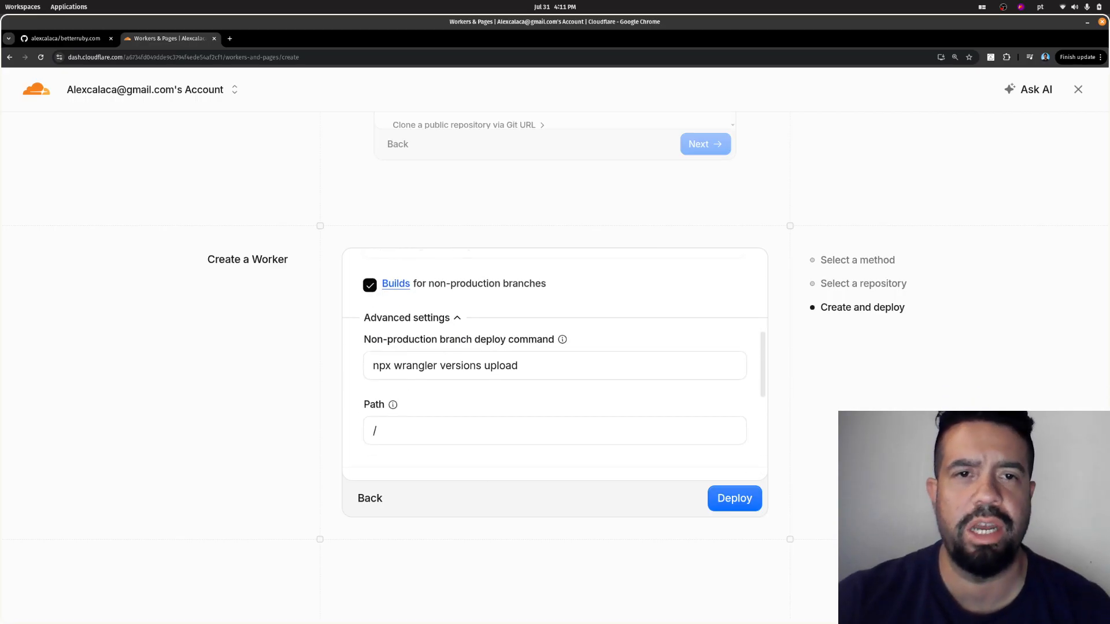
pyautogui.scroll(-1, 554, 368)
pyautogui.click(462, 380)
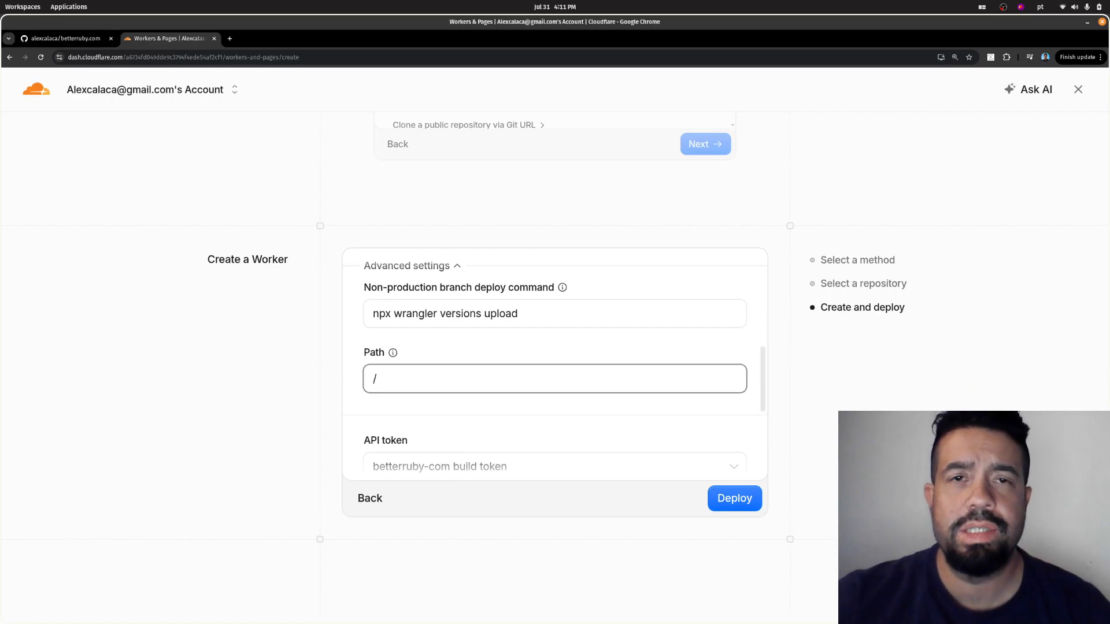
pyautogui.click(65, 38)
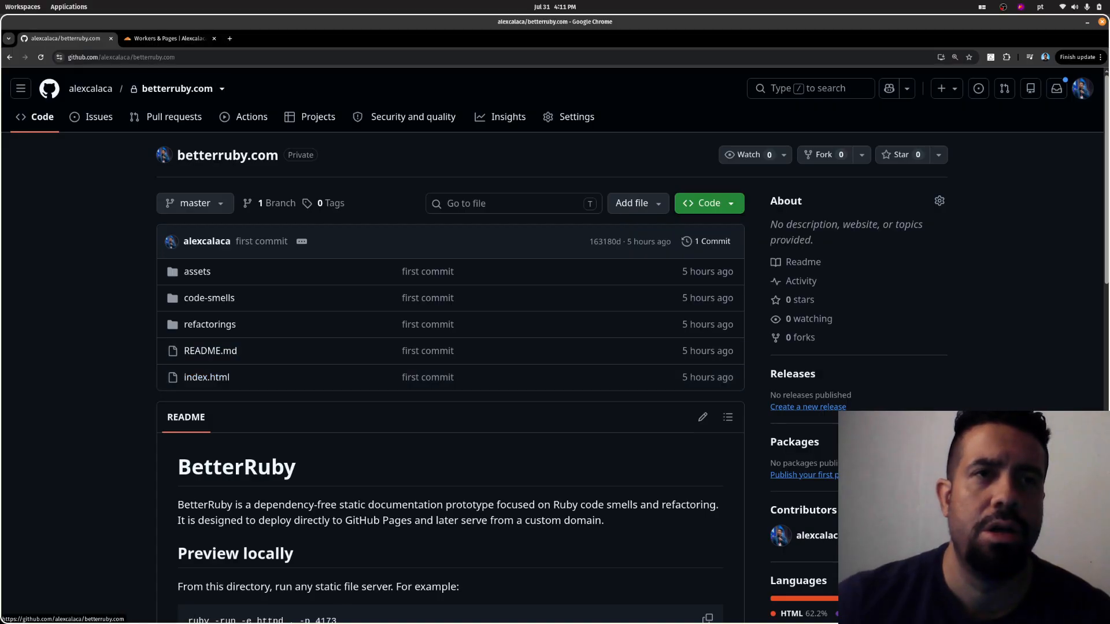
pyautogui.click(164, 39)
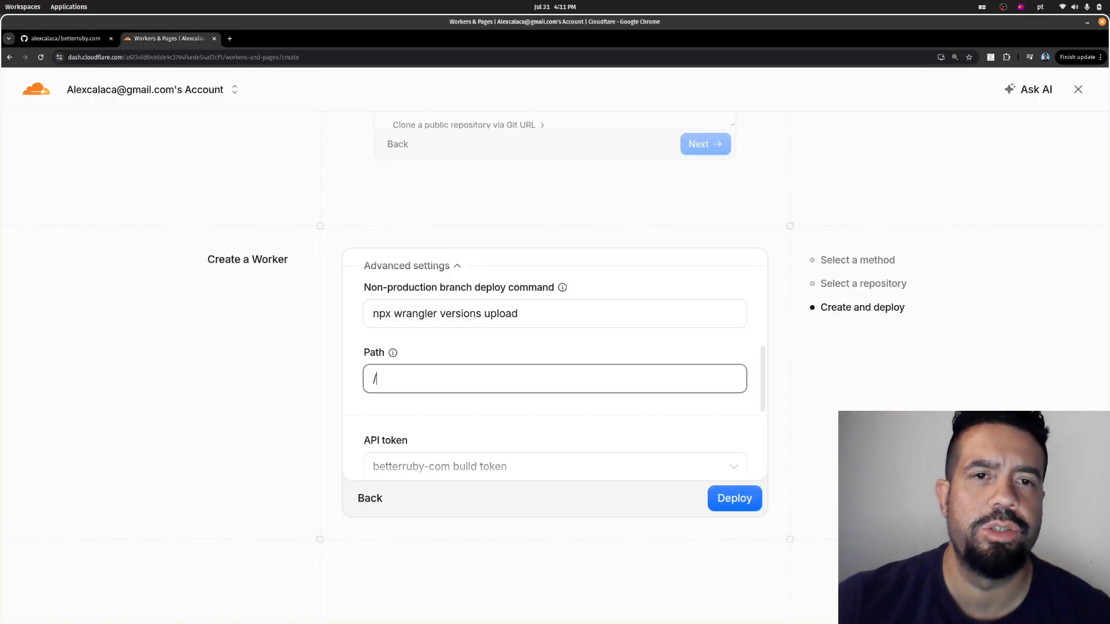
# - Look over the remaining advanced settings, keep the path as /, and deploy the betterruby-com project
pyautogui.press('Tab')
pyautogui.click(377, 379)
pyautogui.scroll(-3, 555, 376)
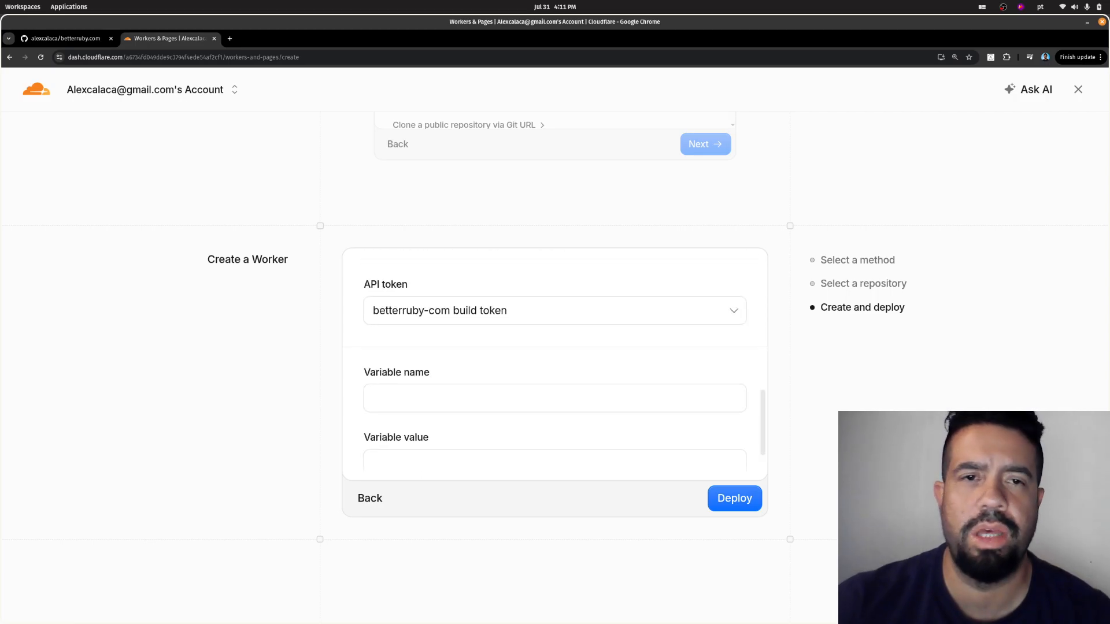
pyautogui.scroll(-1, 555, 365)
pyautogui.scroll(6, 555, 364)
pyautogui.scroll(-3, 555, 364)
pyautogui.scroll(-3, 555, 364)
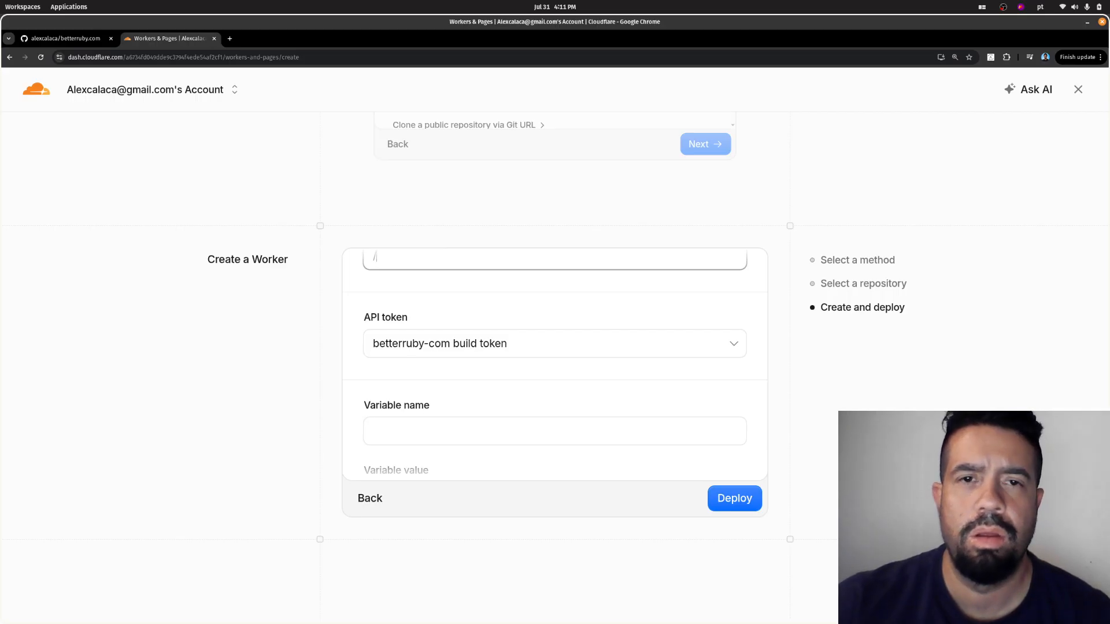
pyautogui.click(734, 499)
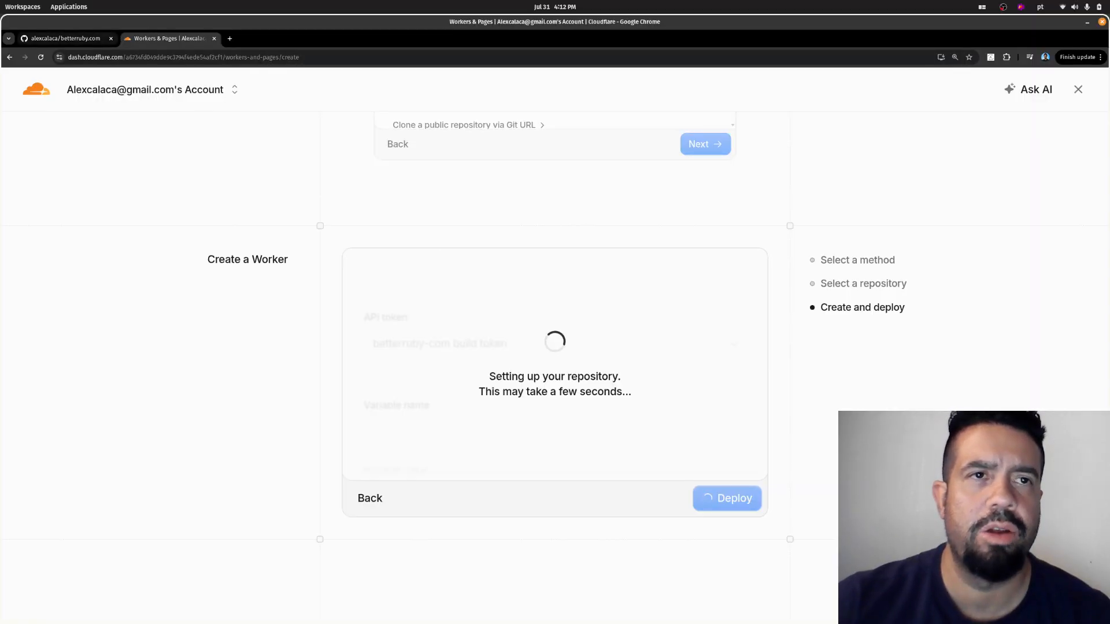
# - Look at the GitHub repository while the project is set up, and return to Cloudflare to inspect the build's settings and progress
pyautogui.click(66, 39)
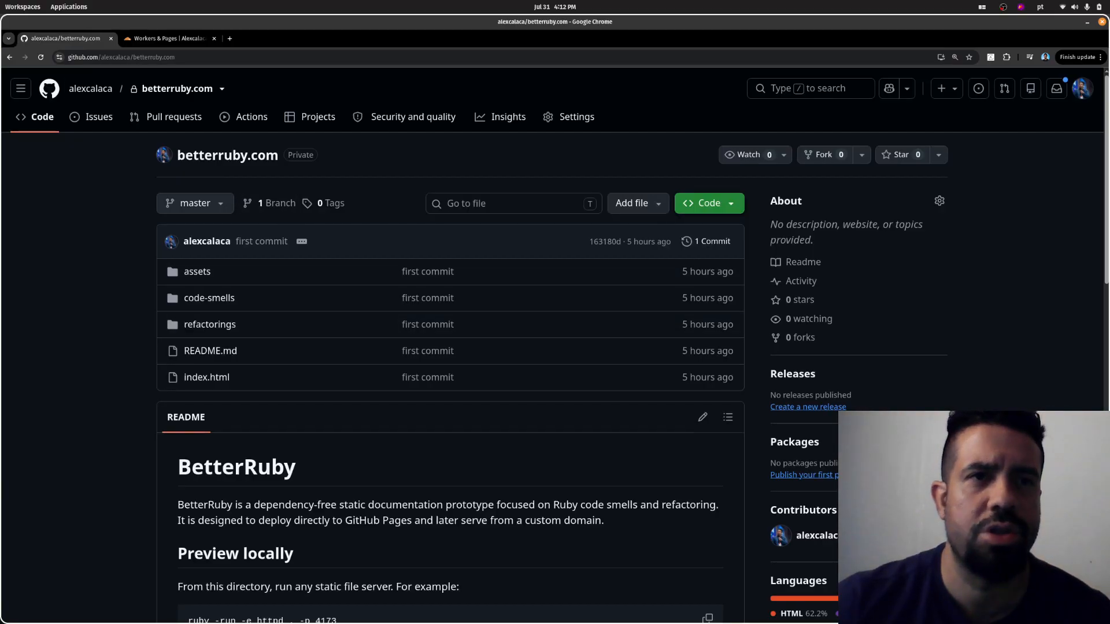
pyautogui.scroll(-2, 231, 462)
pyautogui.scroll(2, 231, 463)
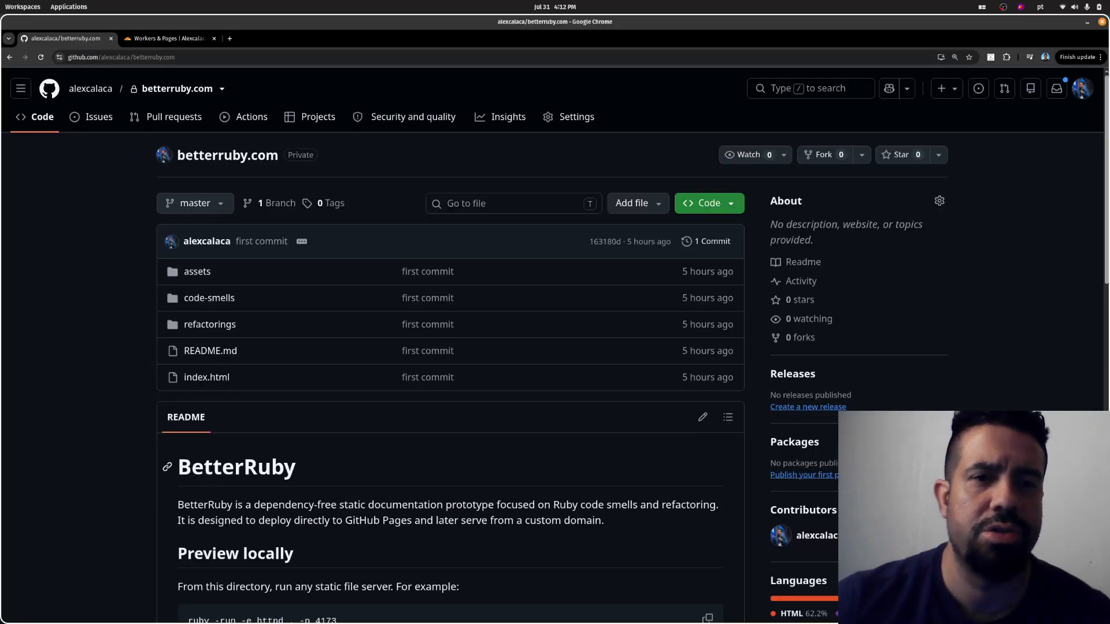
pyautogui.hotkey('ctrl', 'Tab')
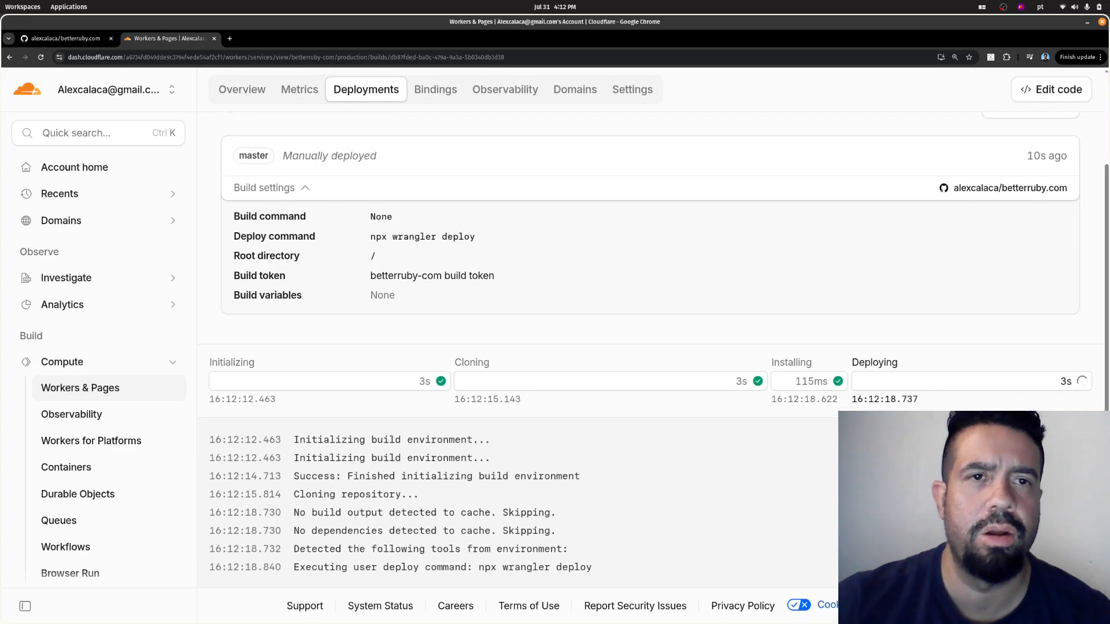
pyautogui.scroll(2, 654, 376)
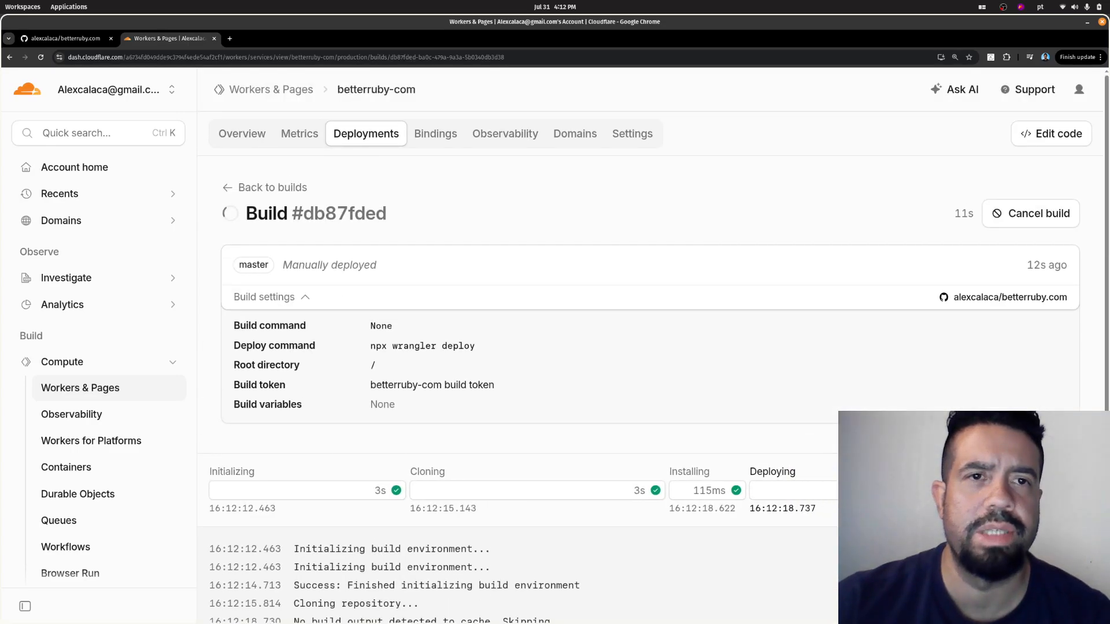
# - Follow the betterruby-com build log through the asset upload and the deploy stage to its end
pyautogui.scroll(2, 653, 376)
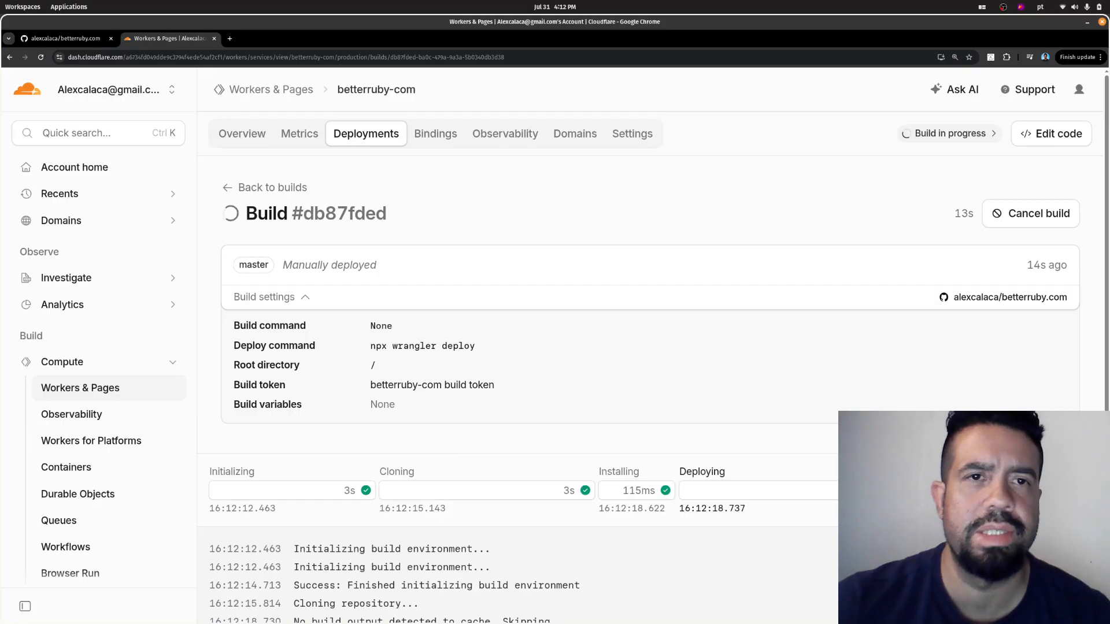
pyautogui.scroll(-1, 284, 438)
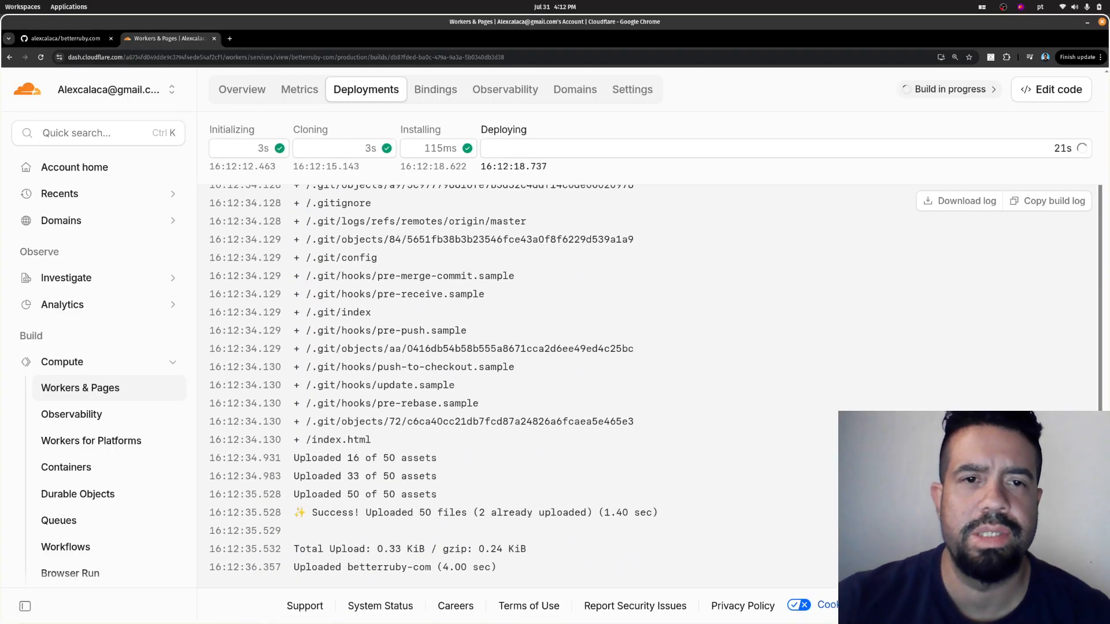
pyautogui.moveTo(294, 567); pyautogui.dragTo(437, 567)
pyautogui.scroll(-5, 521, 376)
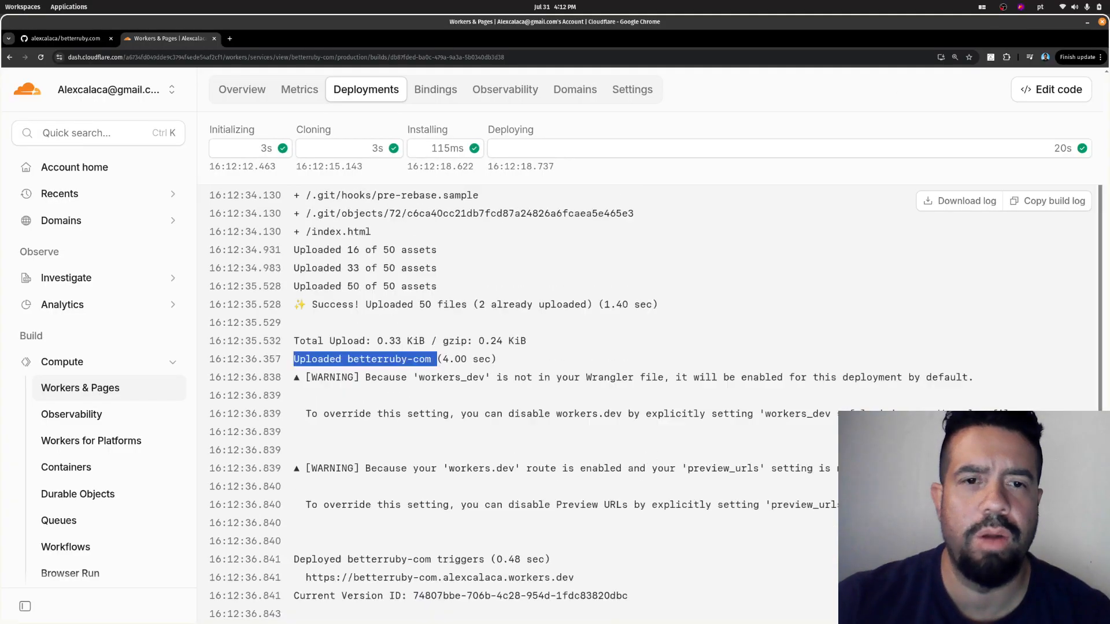
pyautogui.scroll(-1, 654, 376)
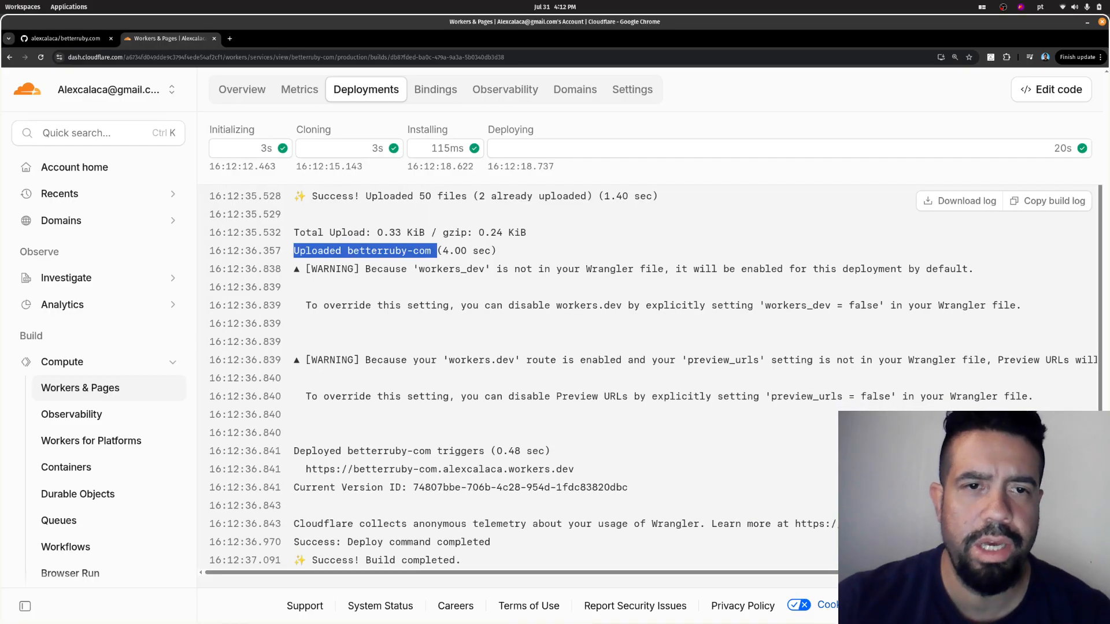
# - Copy the deployed workers.dev URL from the build log and open it in a new browser tab
pyautogui.moveTo(305, 469); pyautogui.dragTo(574, 469)
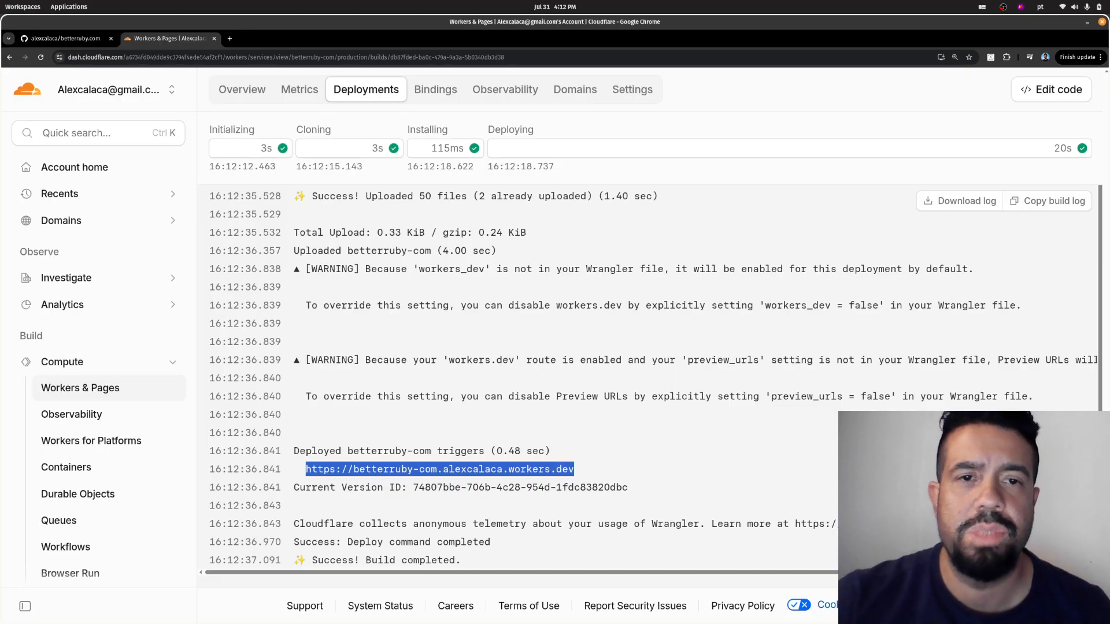
pyautogui.click(574, 469)
pyautogui.moveTo(305, 469); pyautogui.dragTo(574, 469)
pyautogui.hotkey('ctrl', 'c')
pyautogui.hotkey('ctrl', 'l')
pyautogui.hotkey('ctrl', 'v')
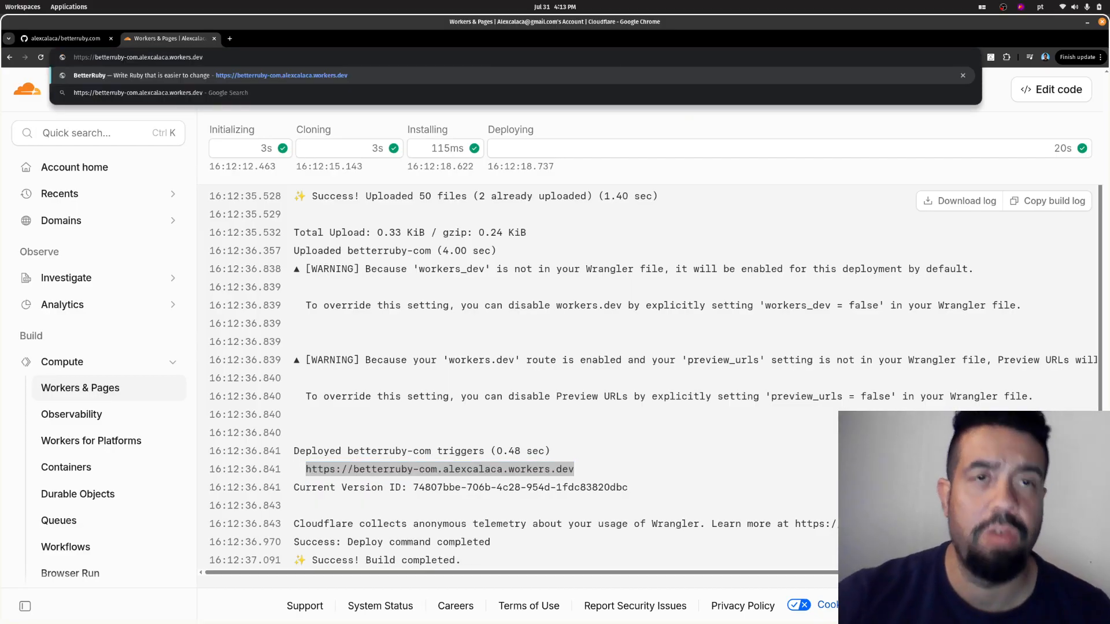
pyautogui.hotkey('alt', 'Return')
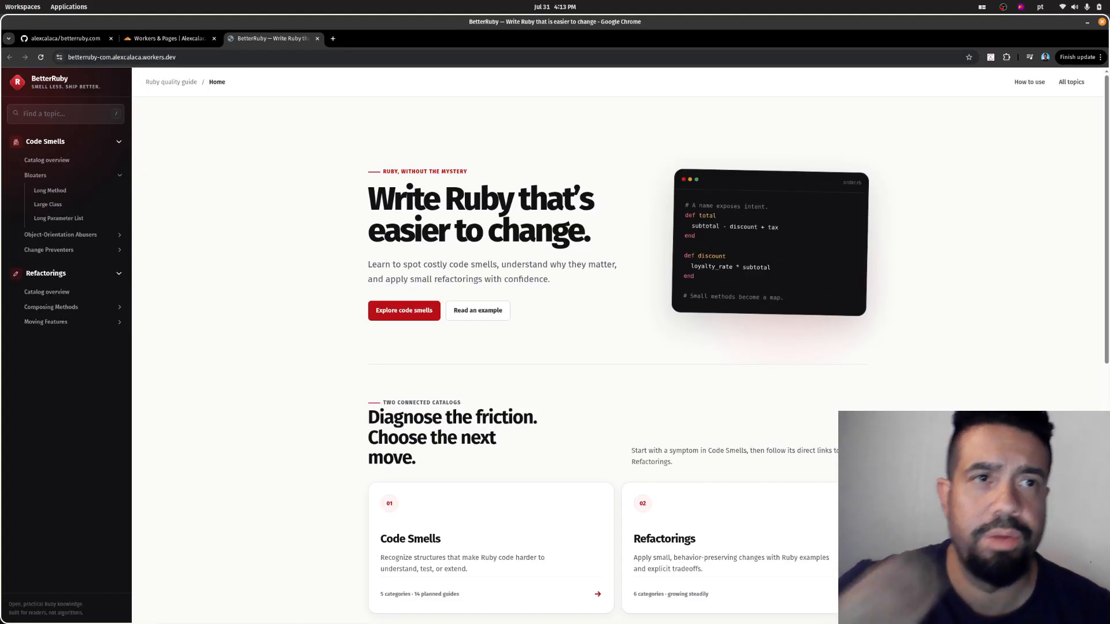
# - Look through the deployed BetterRuby home page down to its footer and return to its beginning
pyautogui.scroll(-8, 618, 359)
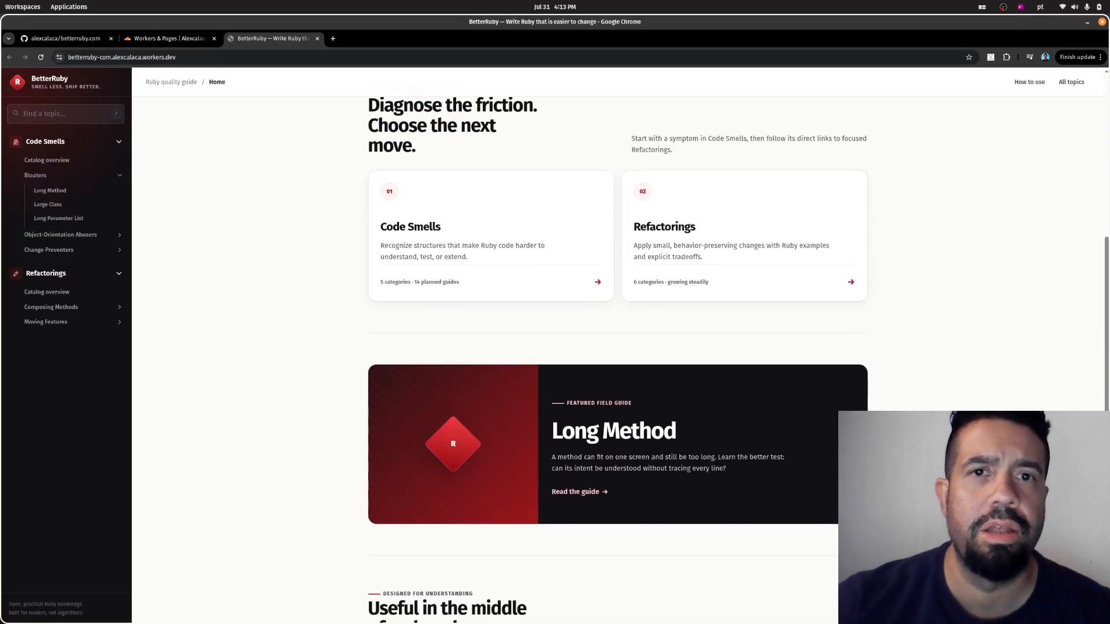
pyautogui.scroll(8, 619, 358)
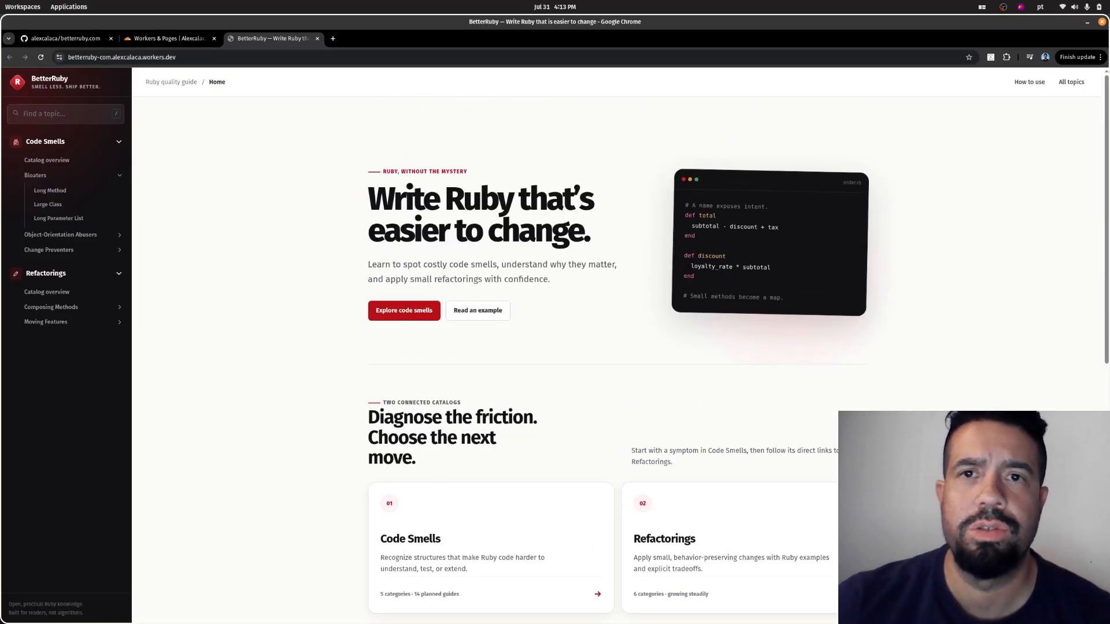
pyautogui.scroll(-8, 619, 347)
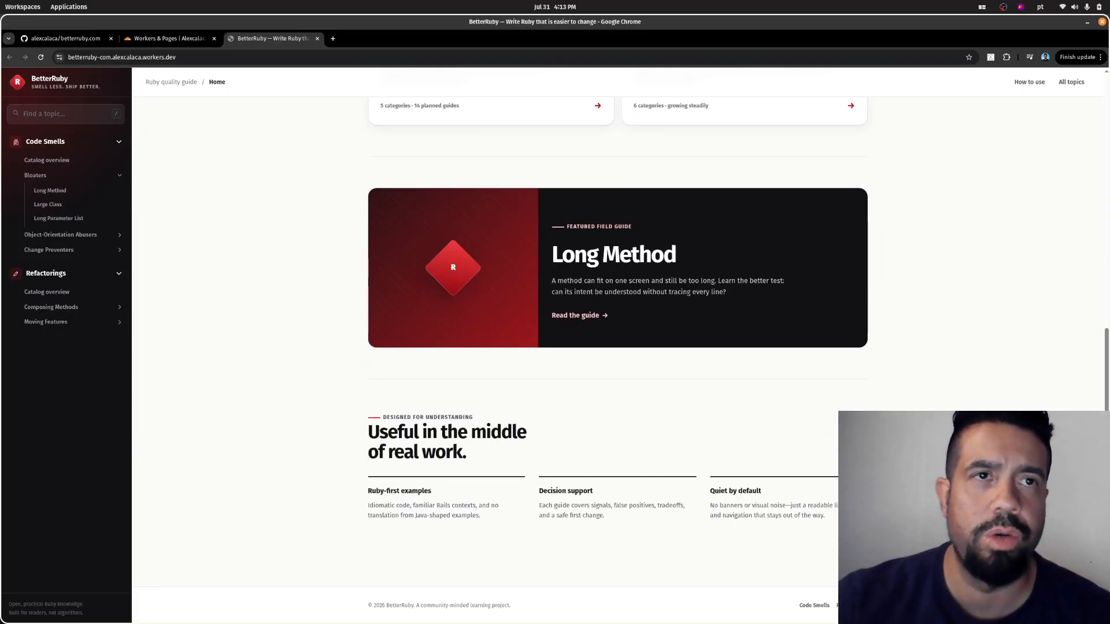
pyautogui.scroll(3, 619, 347)
pyautogui.scroll(4, 619, 347)
# - Revisit the betterruby.com GitHub repository, review the uploaded files and deployment messages in the Cloudflare build log, and return to the live site
pyautogui.click(66, 39)
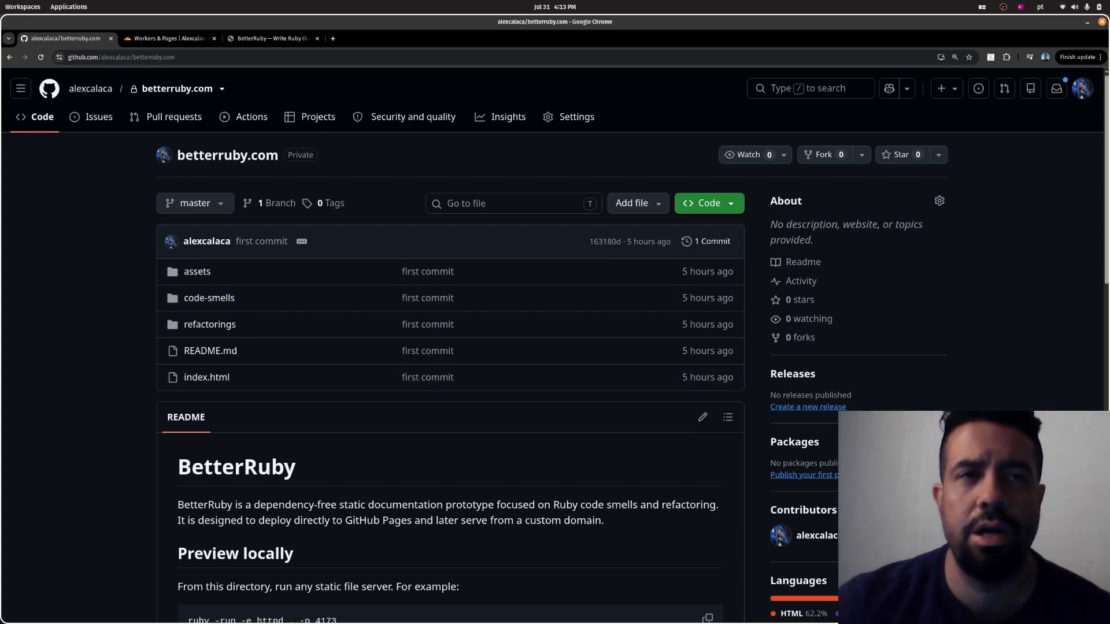
pyautogui.click(165, 38)
pyautogui.scroll(5, 520, 376)
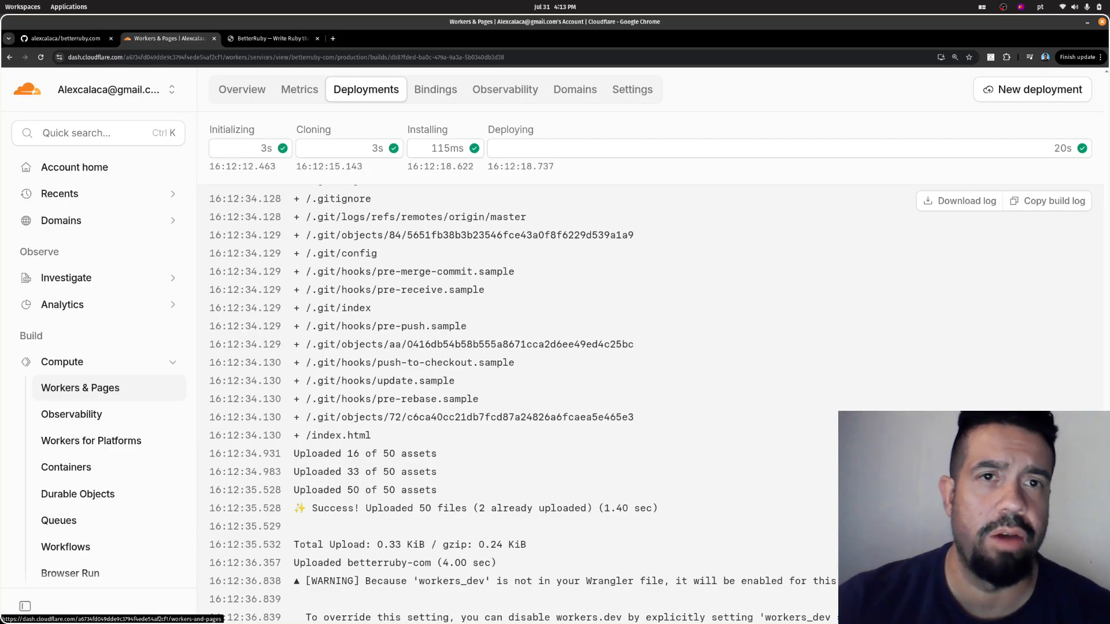
pyautogui.scroll(9, 521, 405)
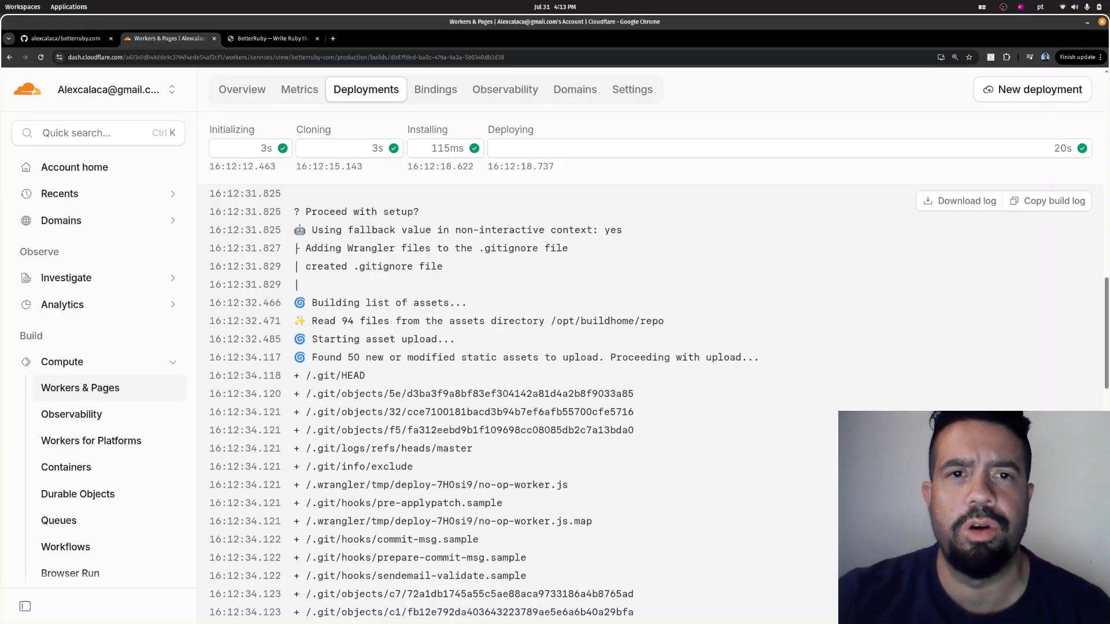
pyautogui.scroll(-8, 422, 404)
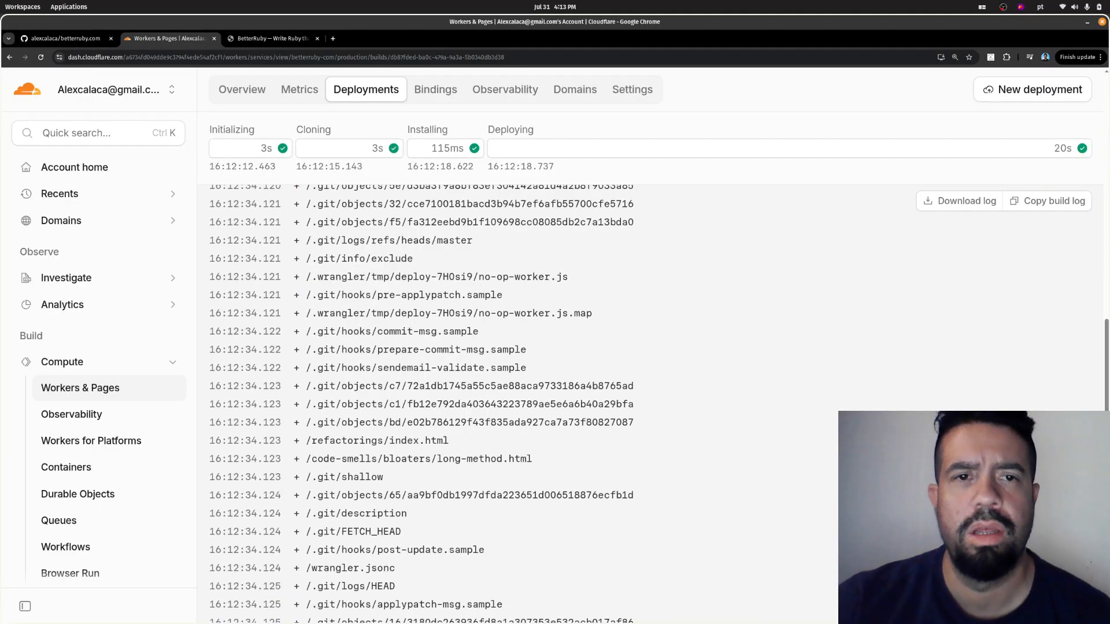
pyautogui.scroll(-8, 422, 404)
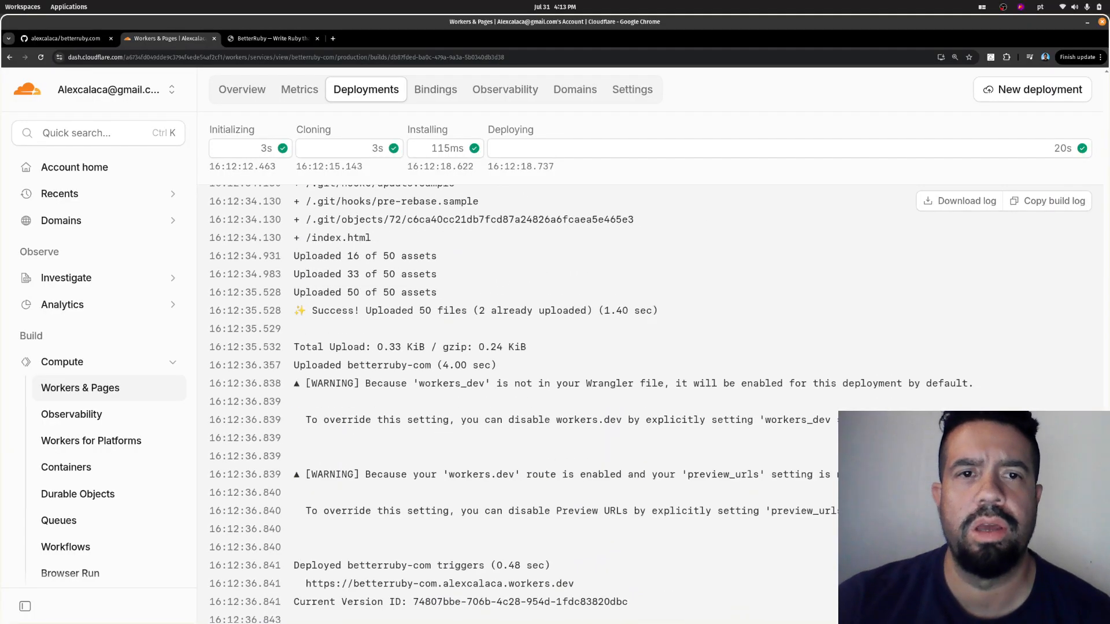
pyautogui.scroll(-3, 422, 404)
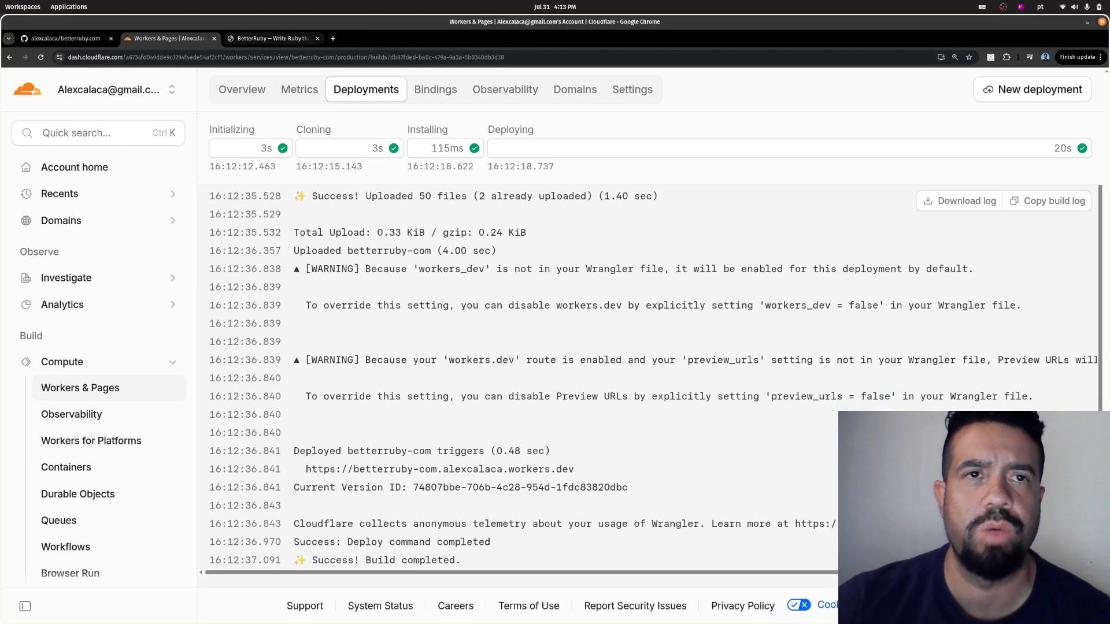
pyautogui.click(273, 38)
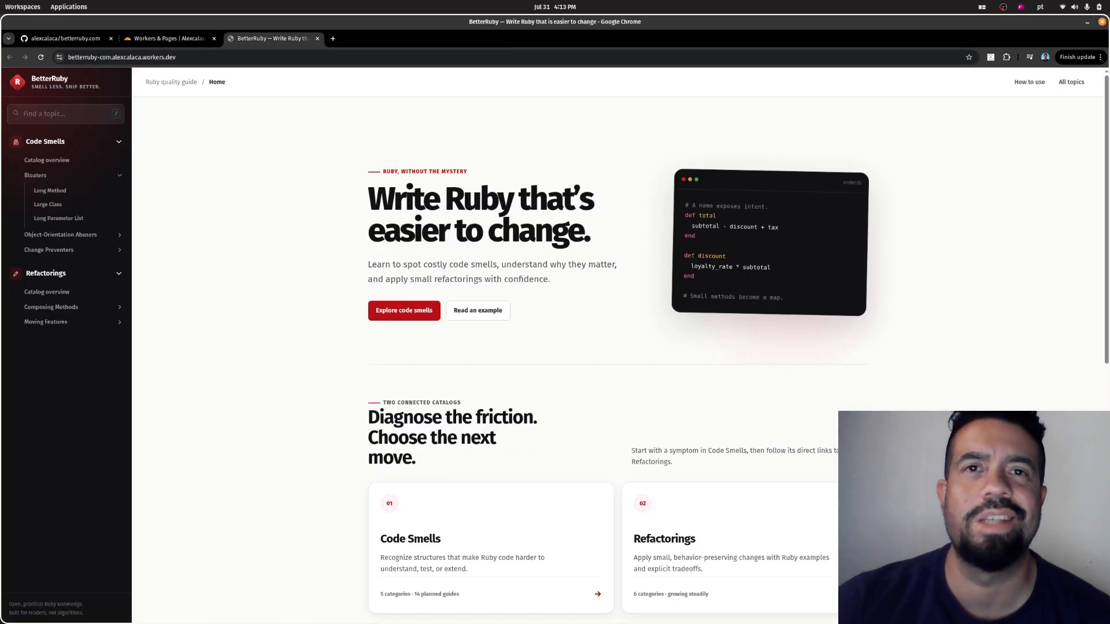